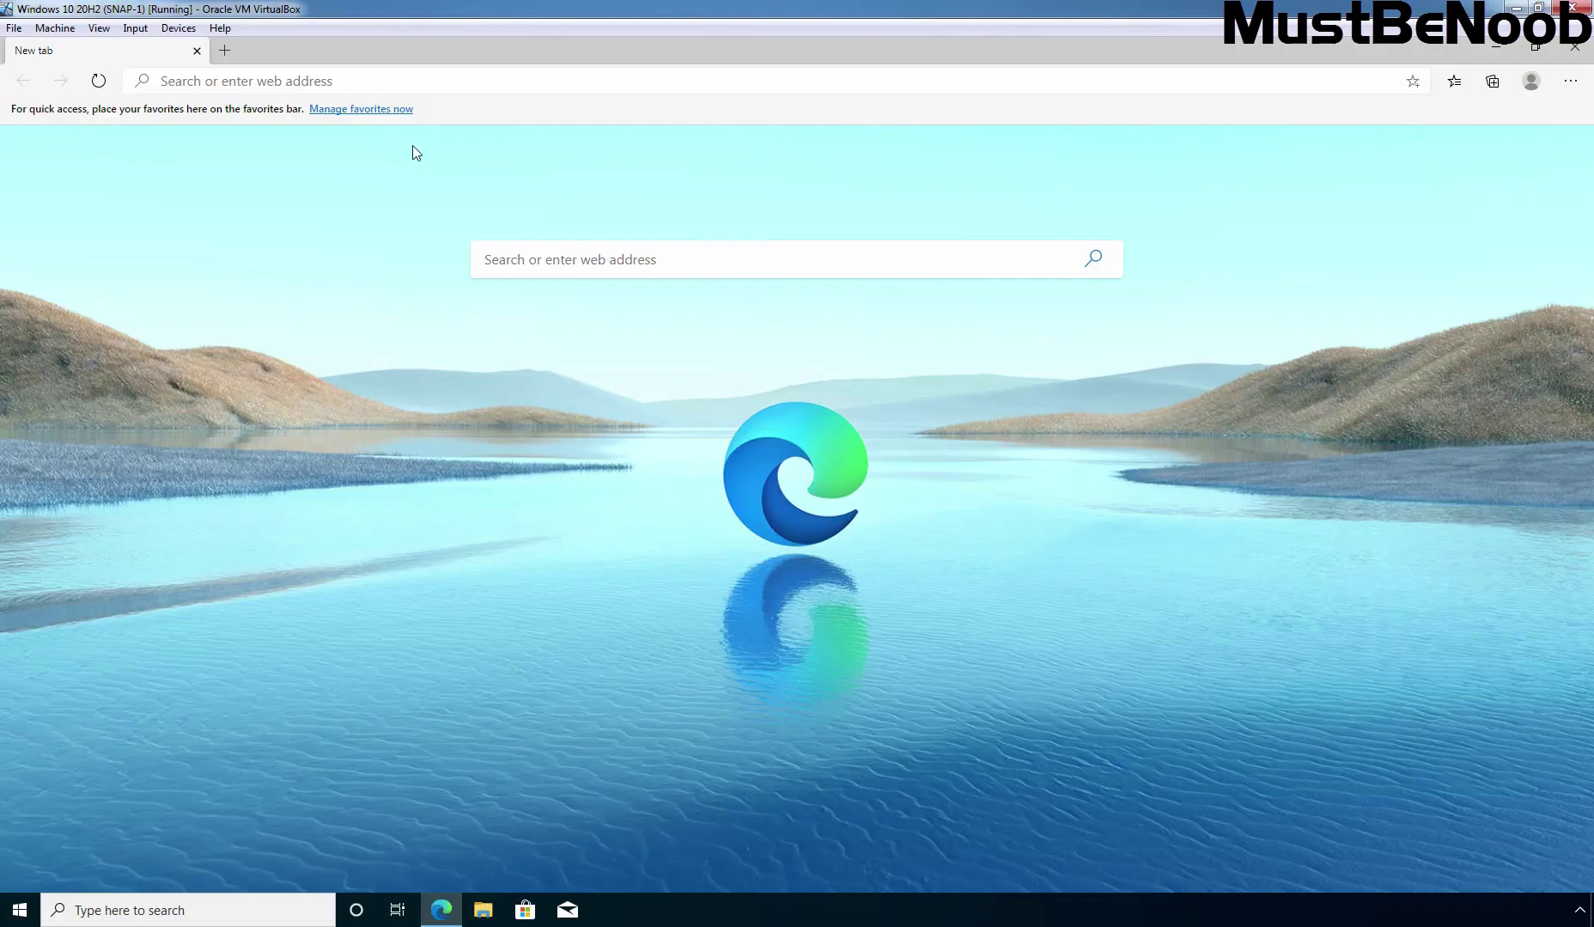
pyautogui.click(422, 80)
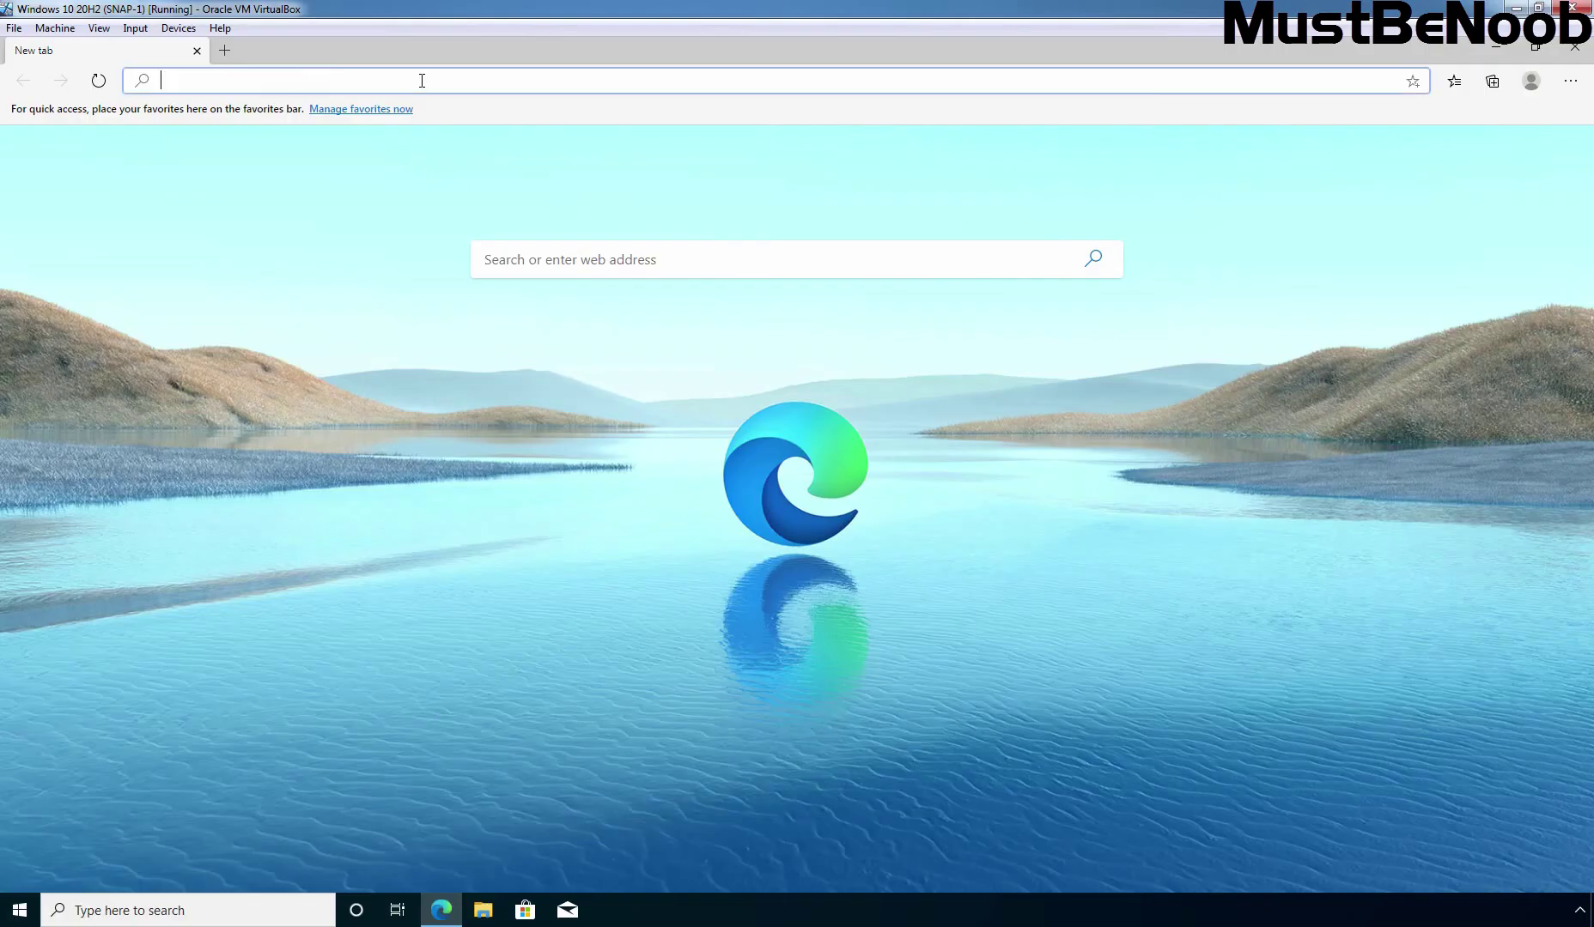
pyautogui.write('https://10.2.21.1')
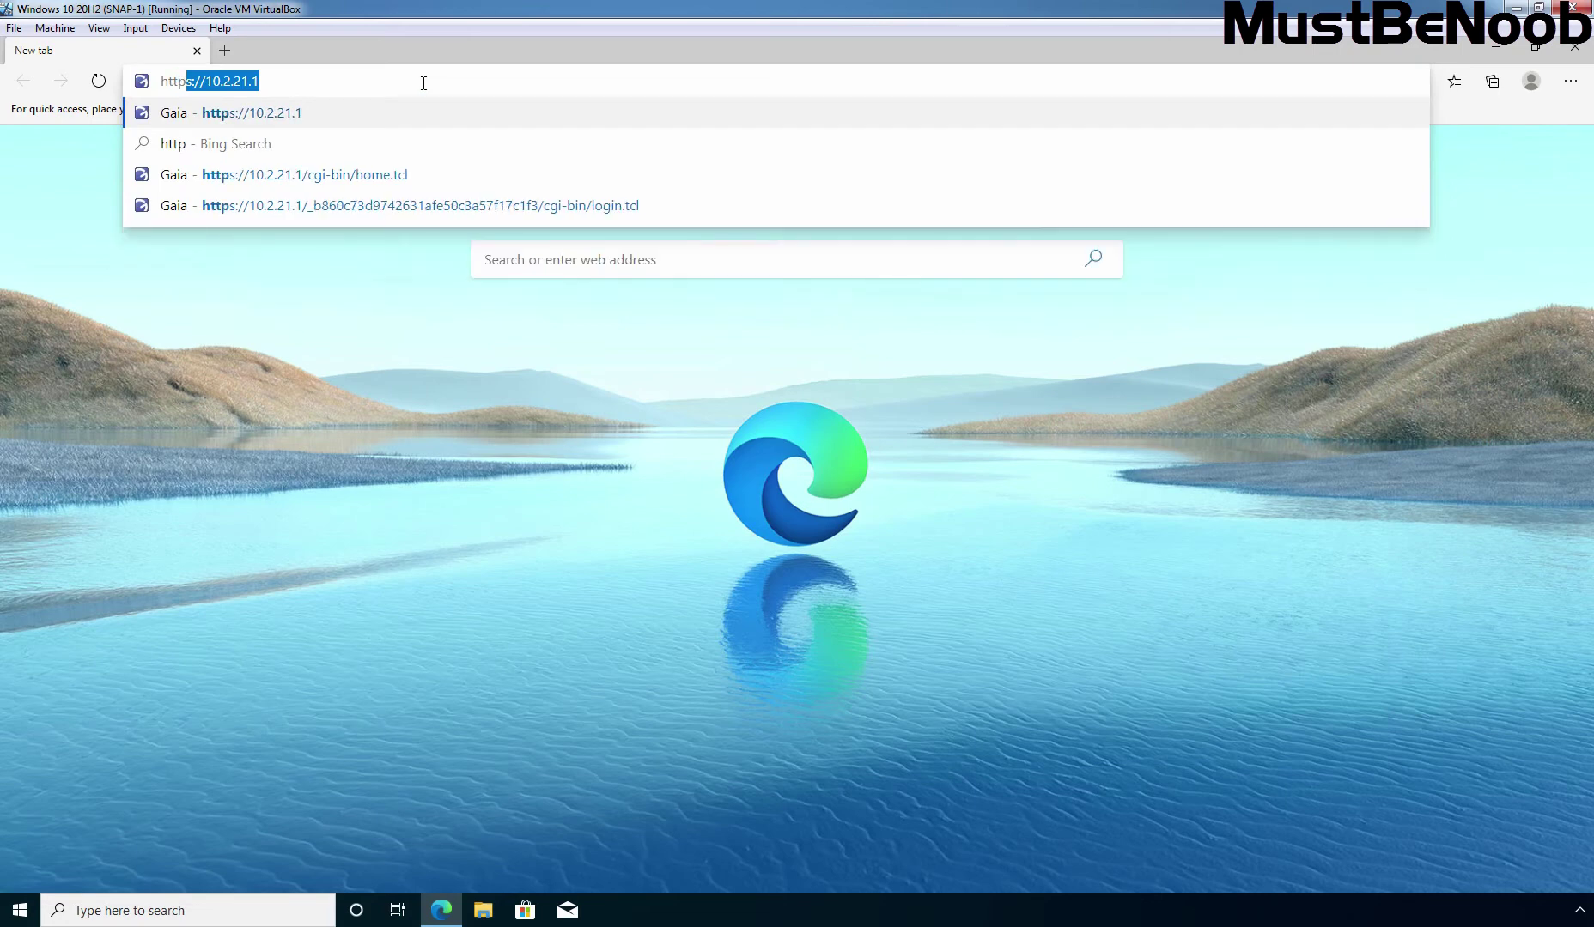
pyautogui.press('End')
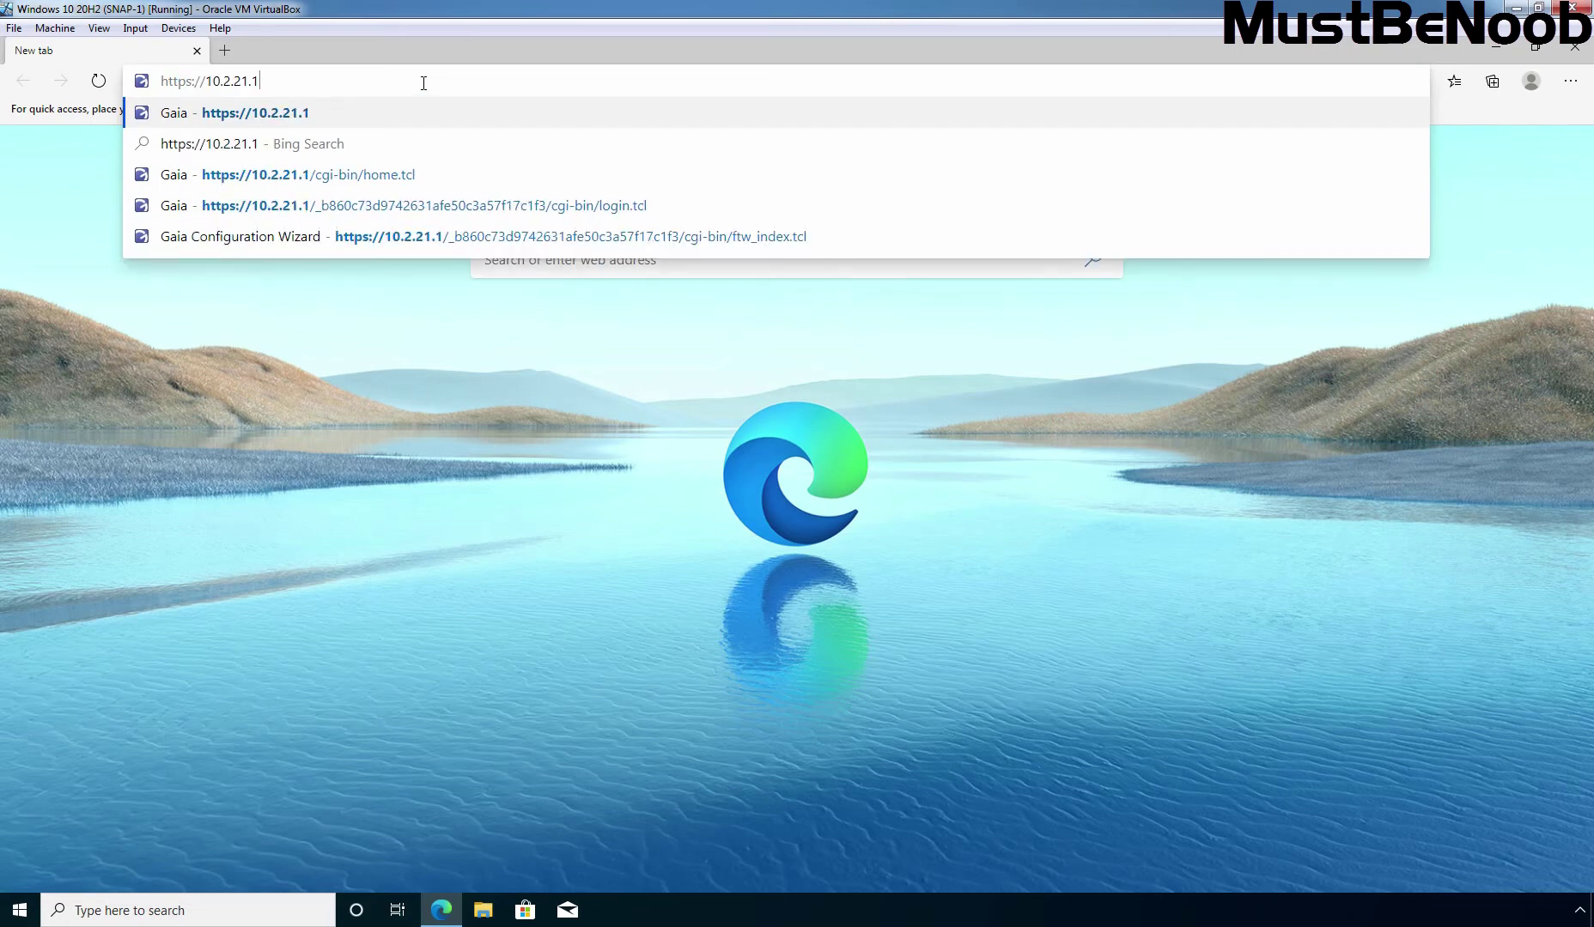
pyautogui.hotkey('alt', 'Tab')
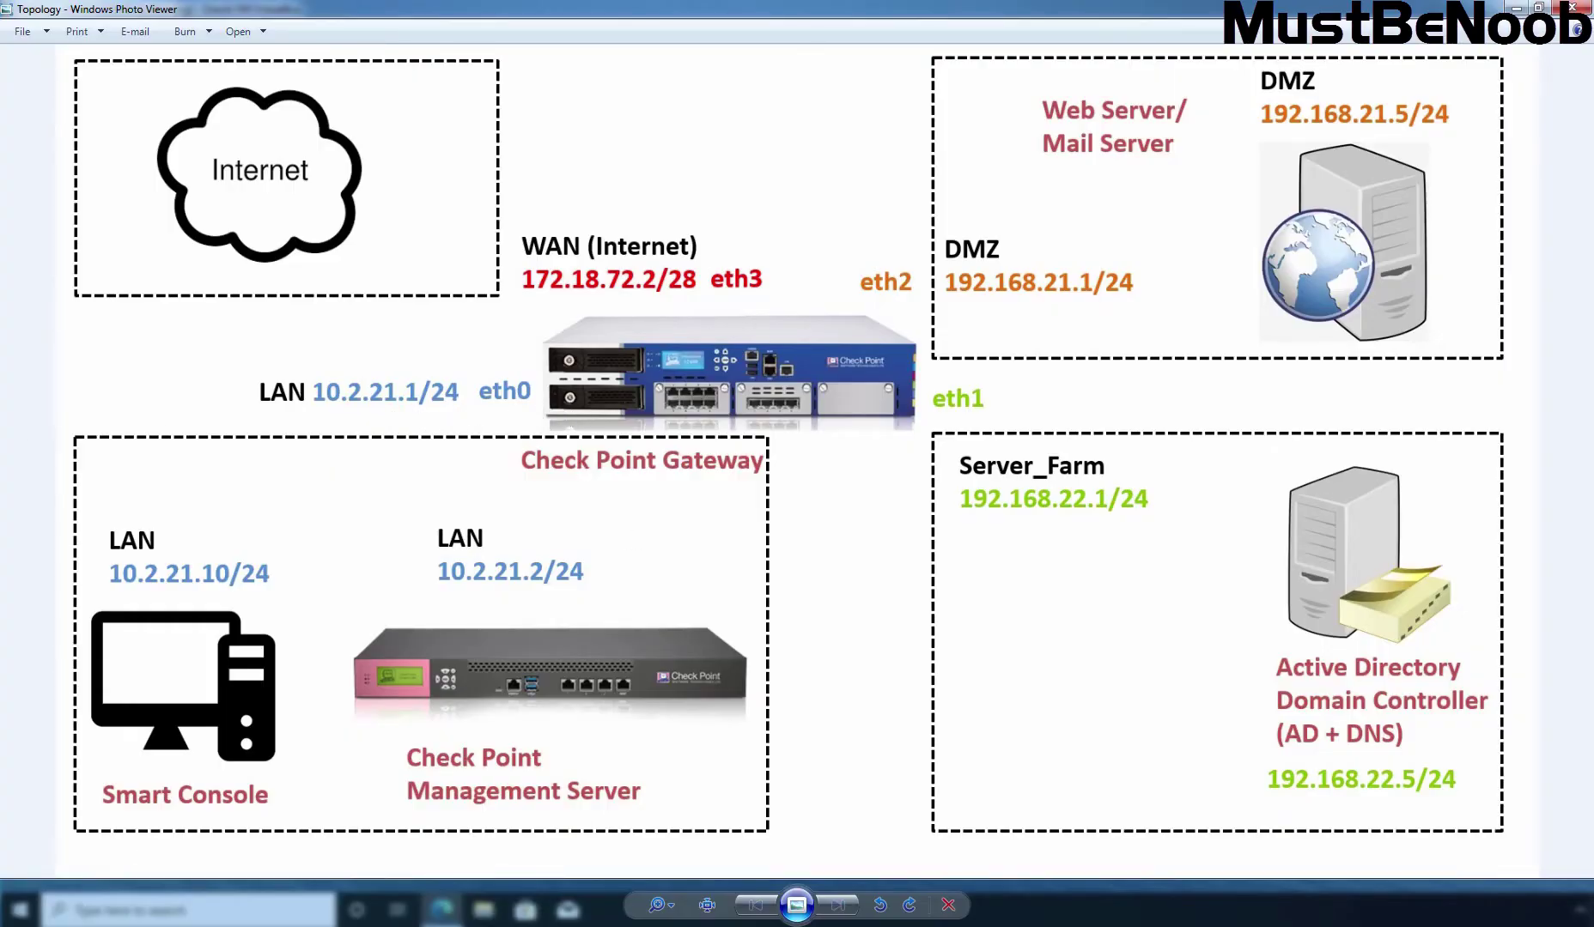
pyautogui.hotkey('alt', 'Tab')
pyautogui.press('Return')
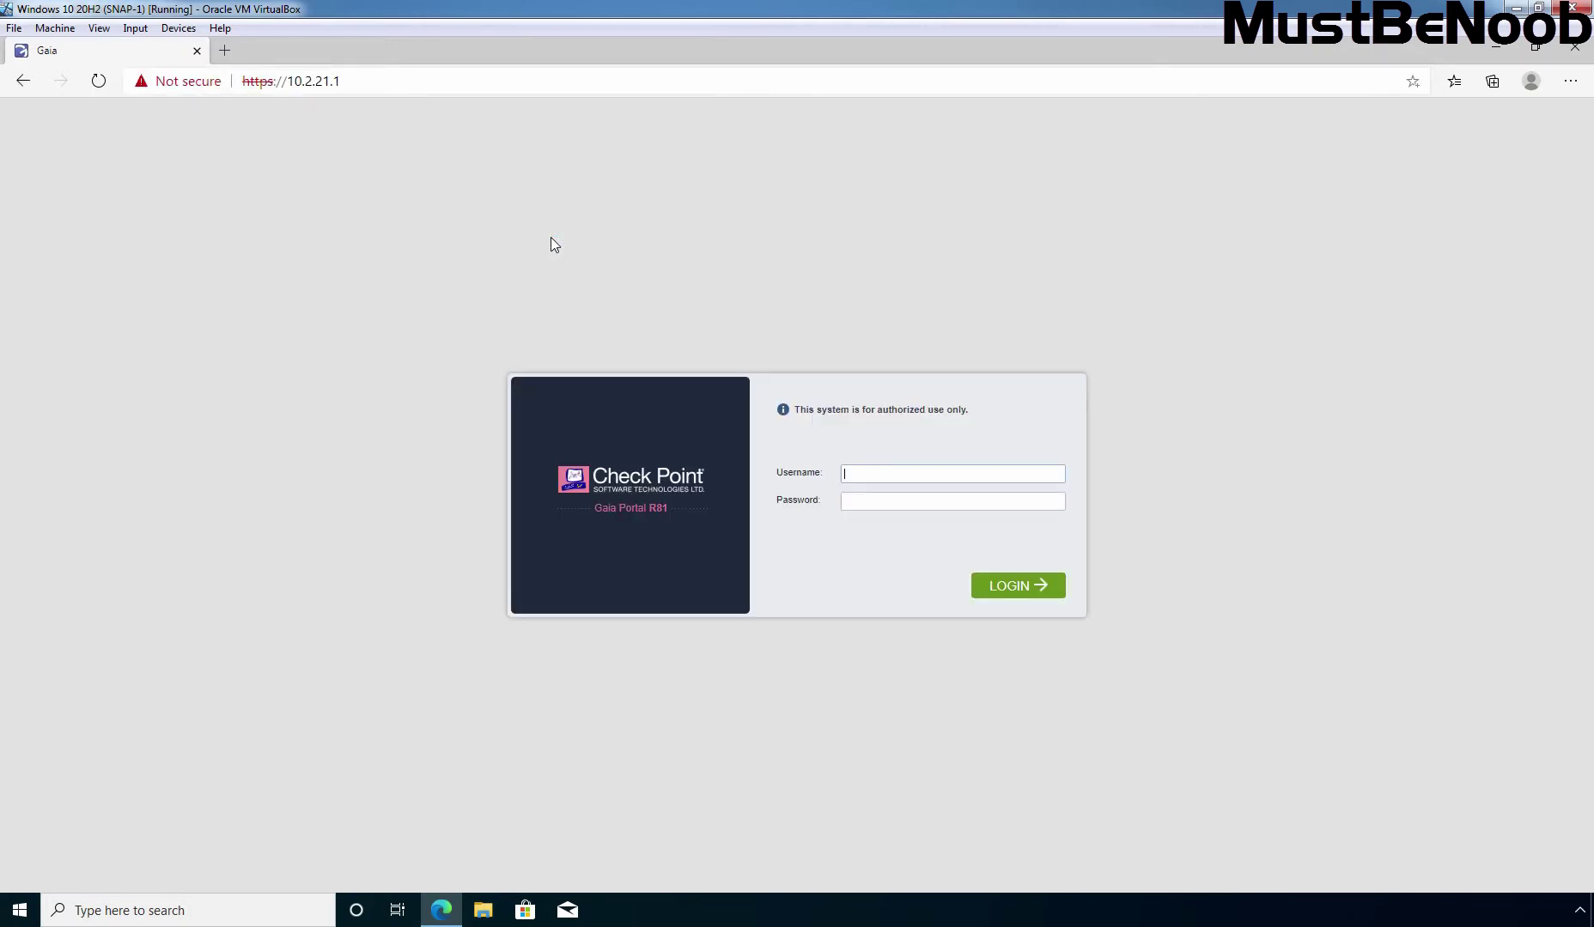
# Log in to the Gaia portal as admin with the account password
pyautogui.press('Tab')
pyautogui.click(1019, 588)
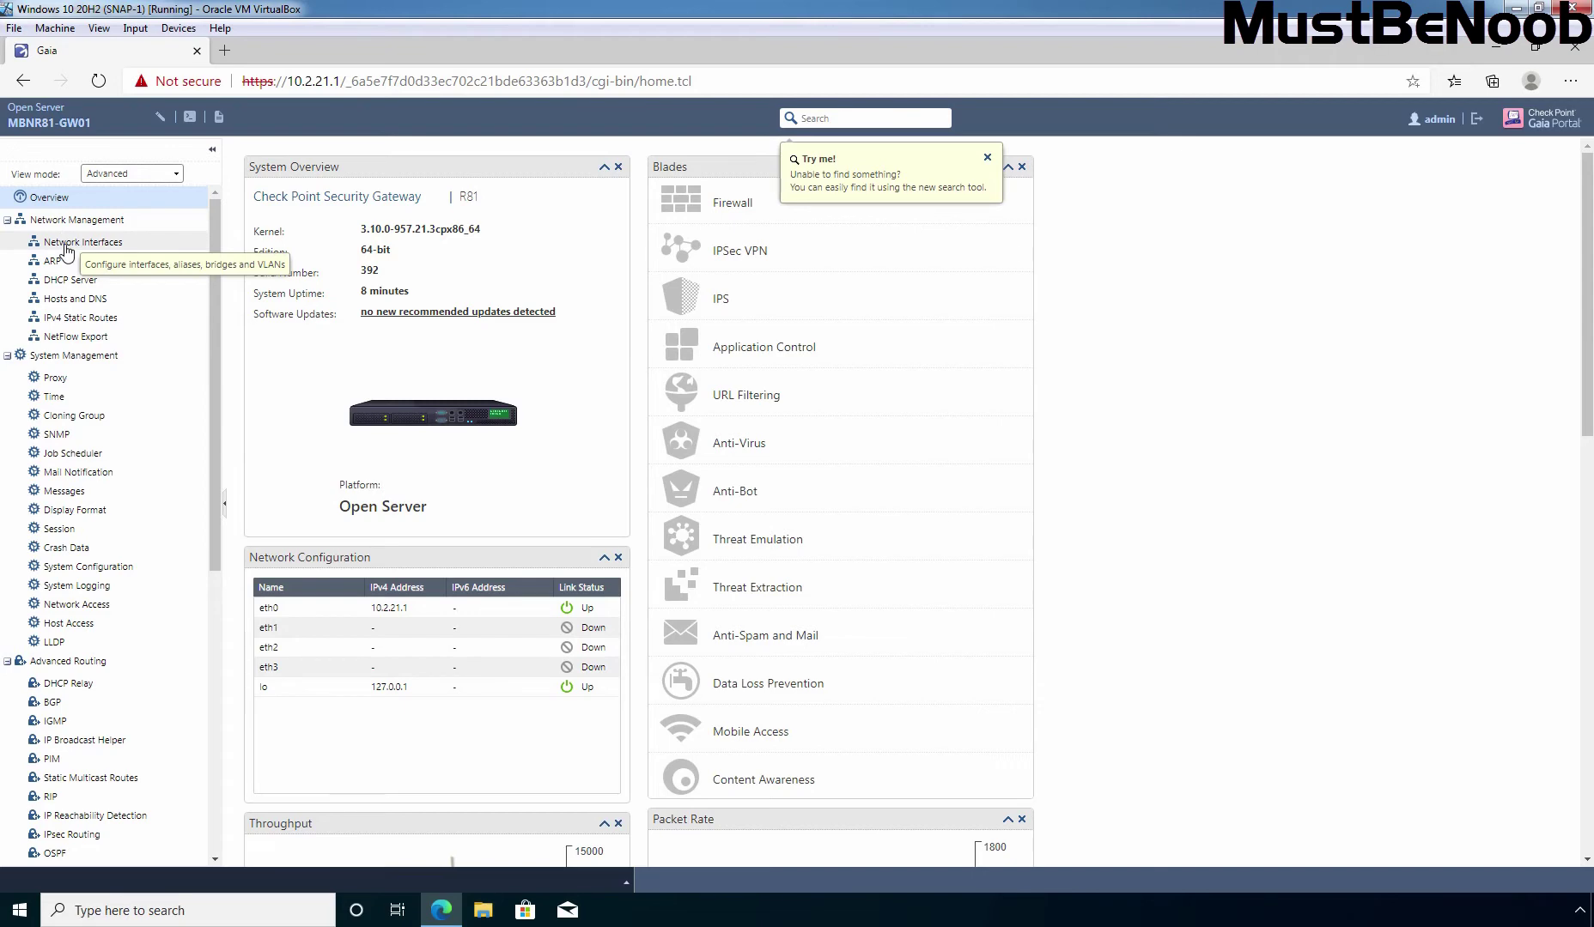
# Enable eth1 with IPv4 address 192.168.22.1 and subnet mask 255.255.255.0
pyautogui.click(66, 249)
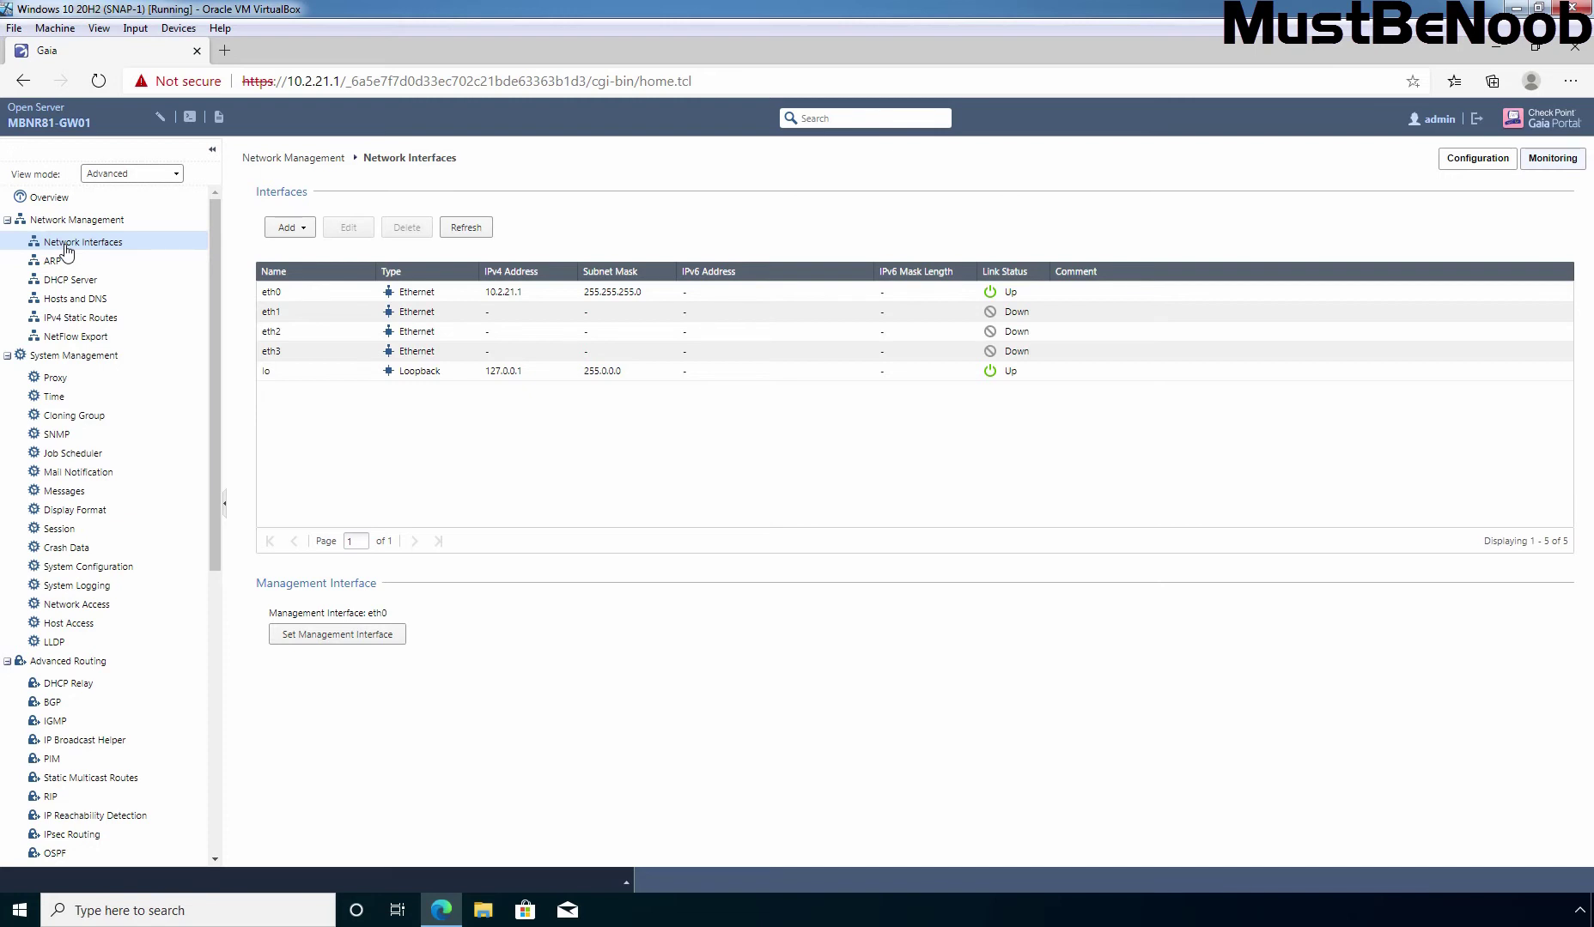
pyautogui.click(276, 320)
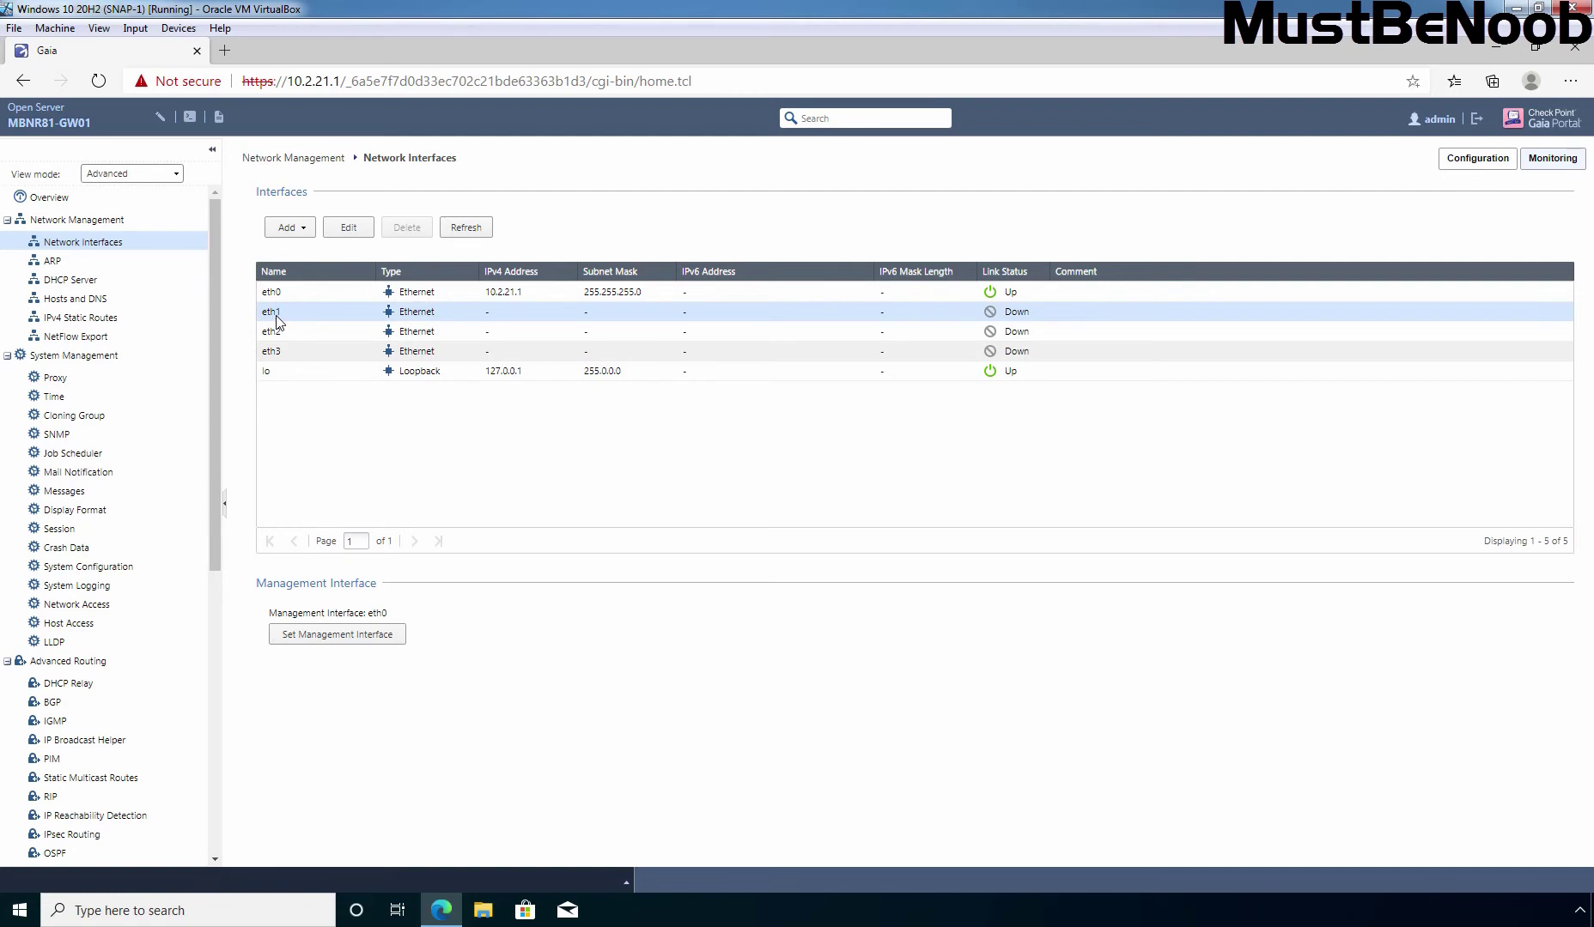
pyautogui.click(347, 234)
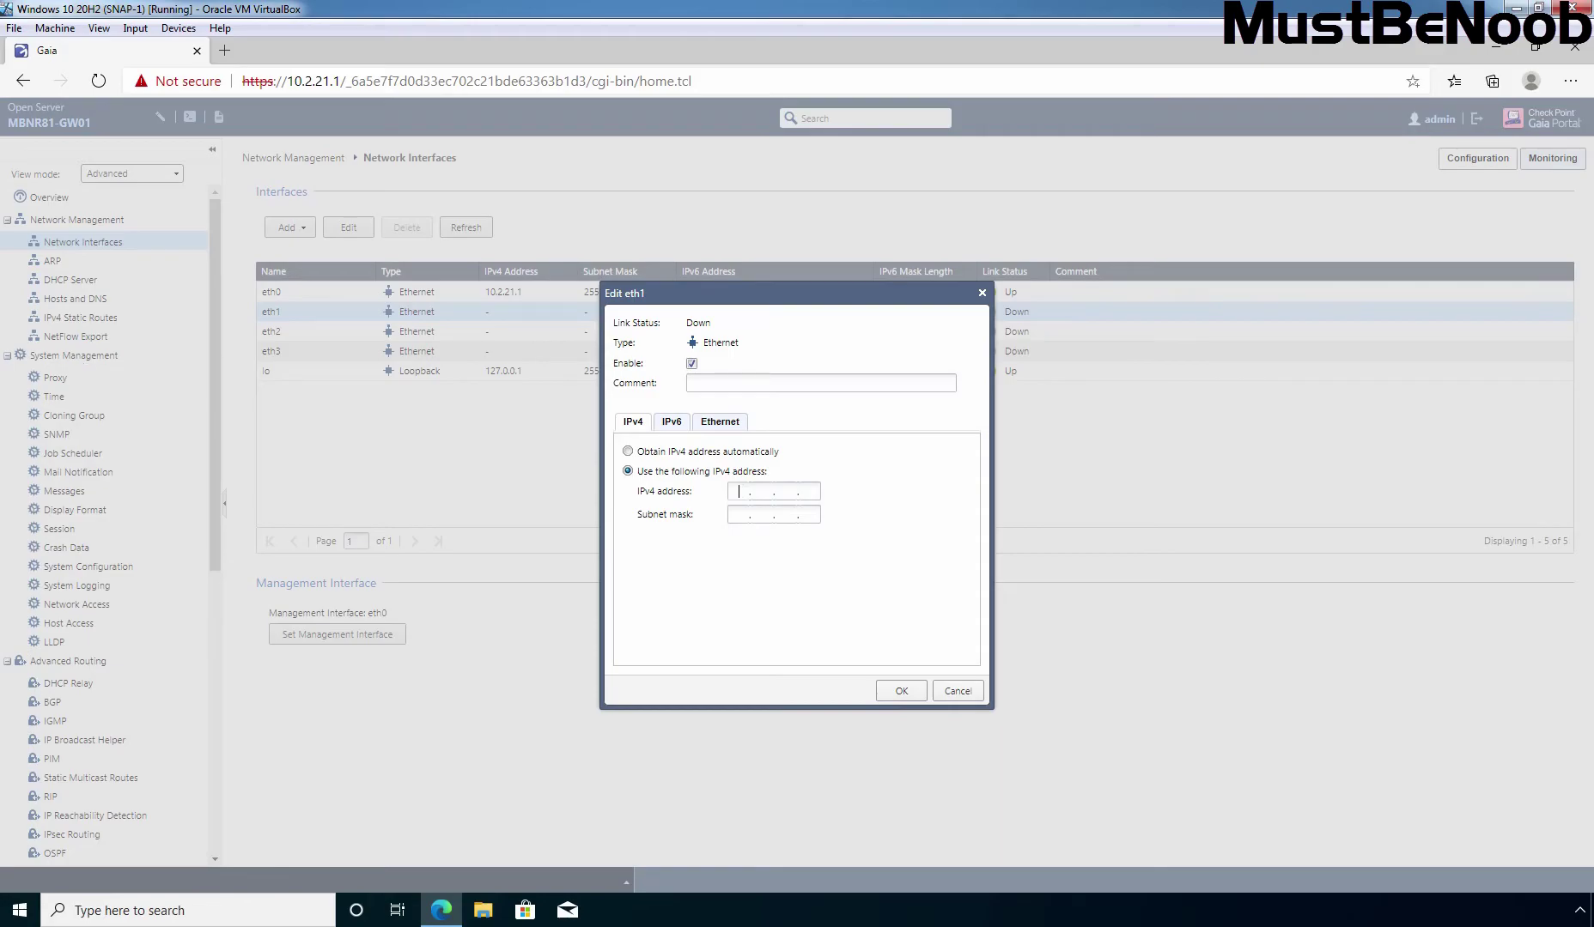
pyautogui.hotkey('alt', 'Tab')
pyautogui.write('192 . 168 . 222 .')
pyautogui.press('BackSpace')
pyautogui.press('BackSpace')
pyautogui.write('.1255.255.255.0')
pyautogui.click(900, 694)
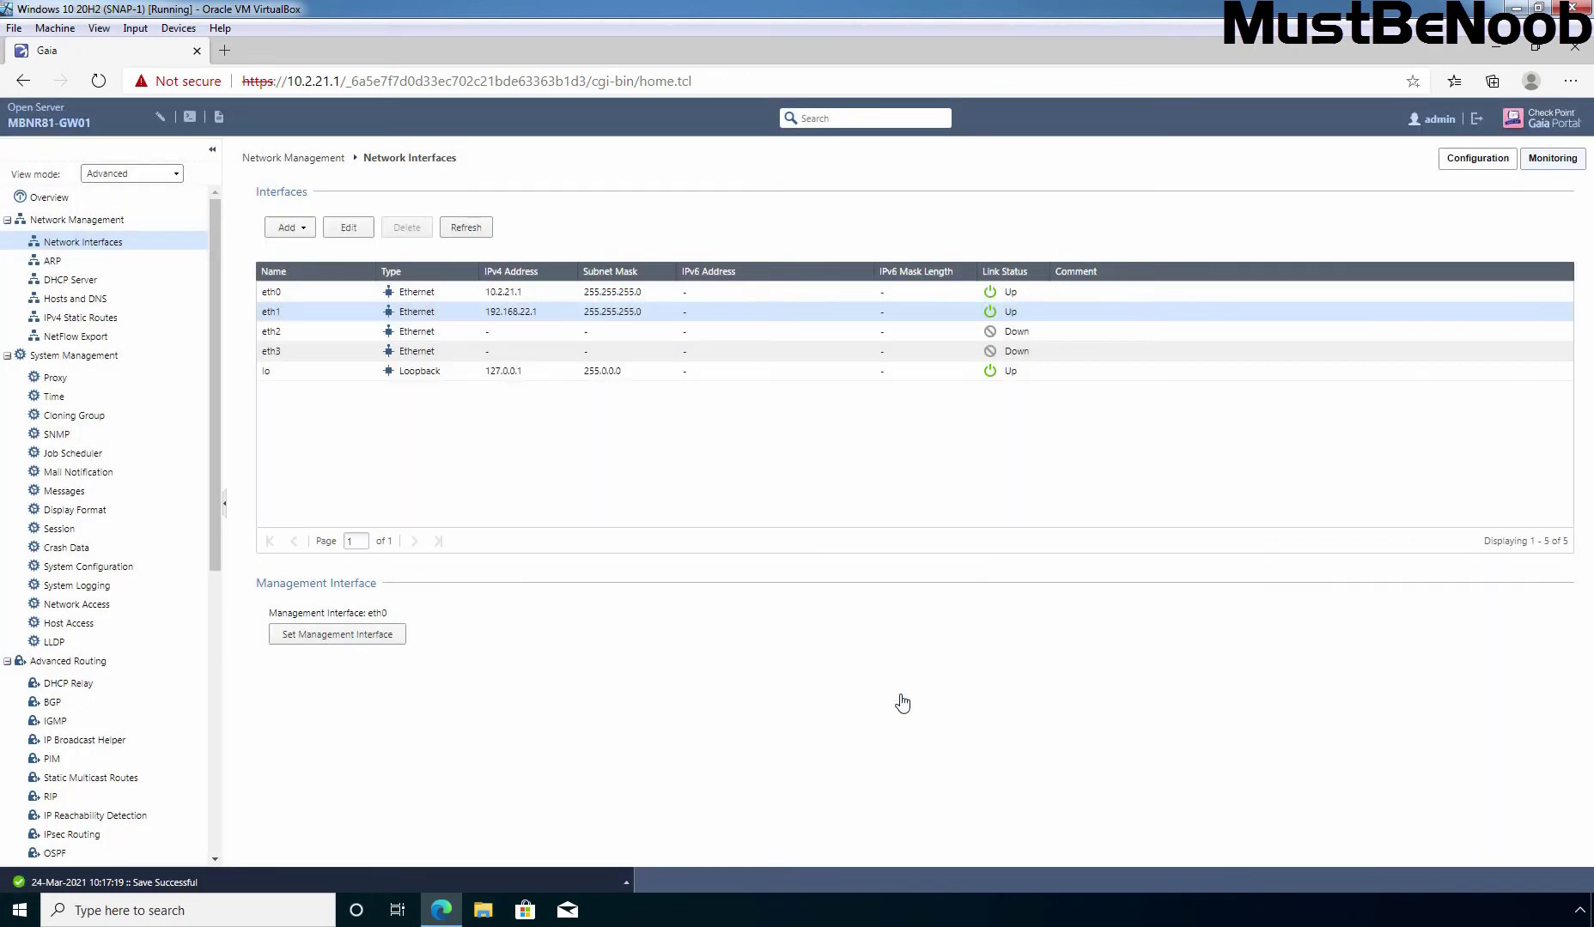
# Enable eth2 with IPv4 address 192.168.21.1 and subnet mask 255.255.255.0
pyautogui.click(282, 330)
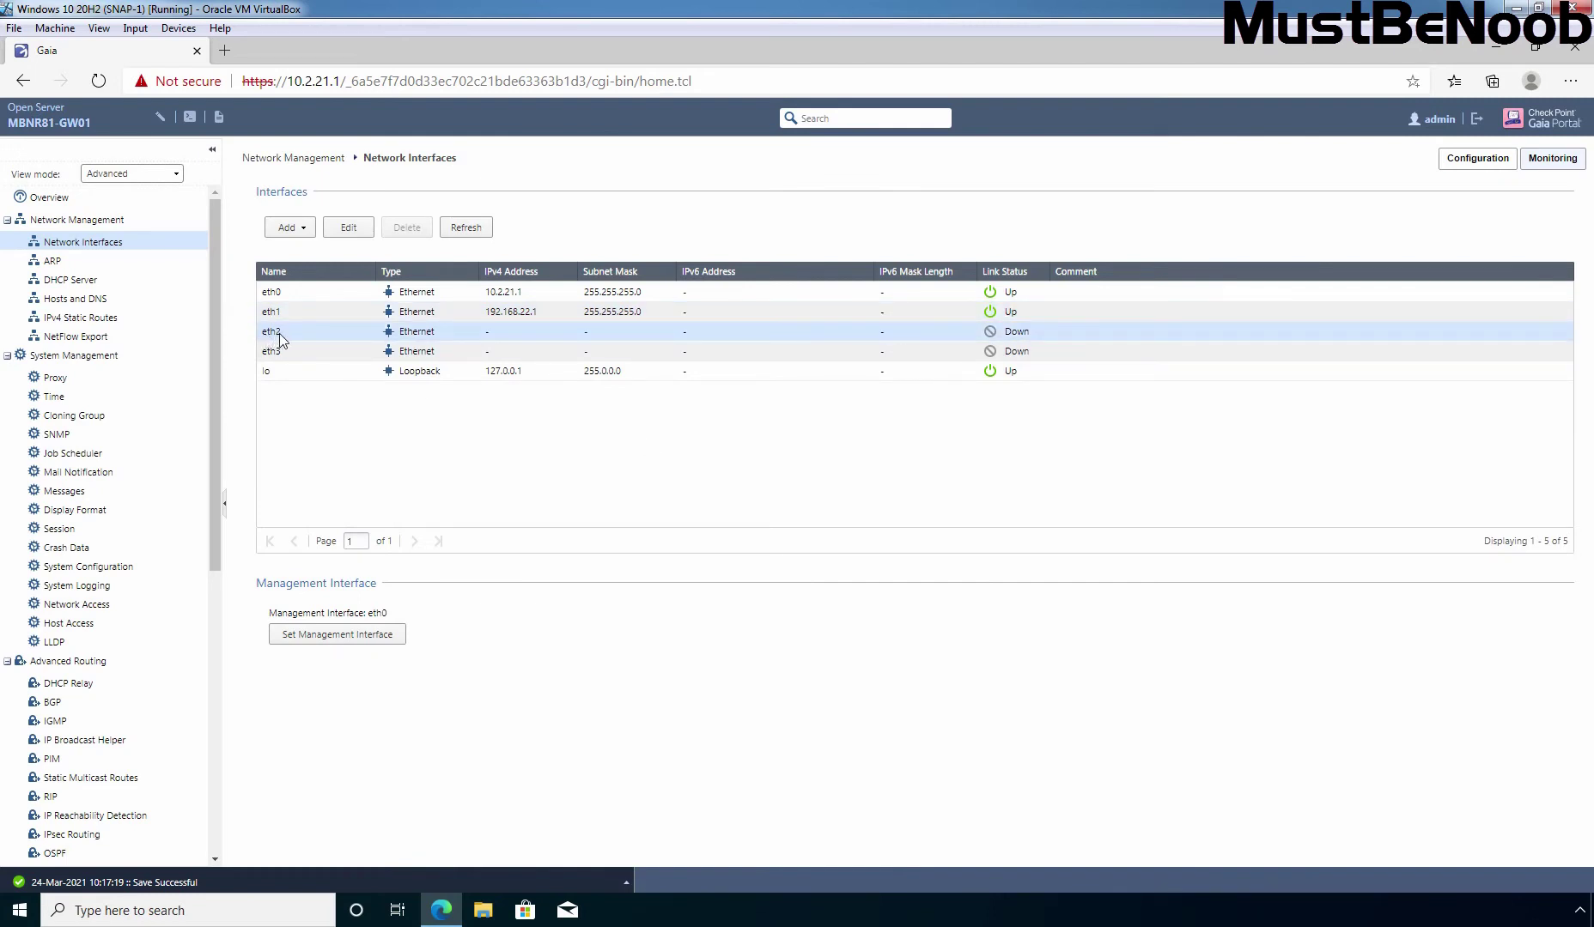
pyautogui.click(349, 230)
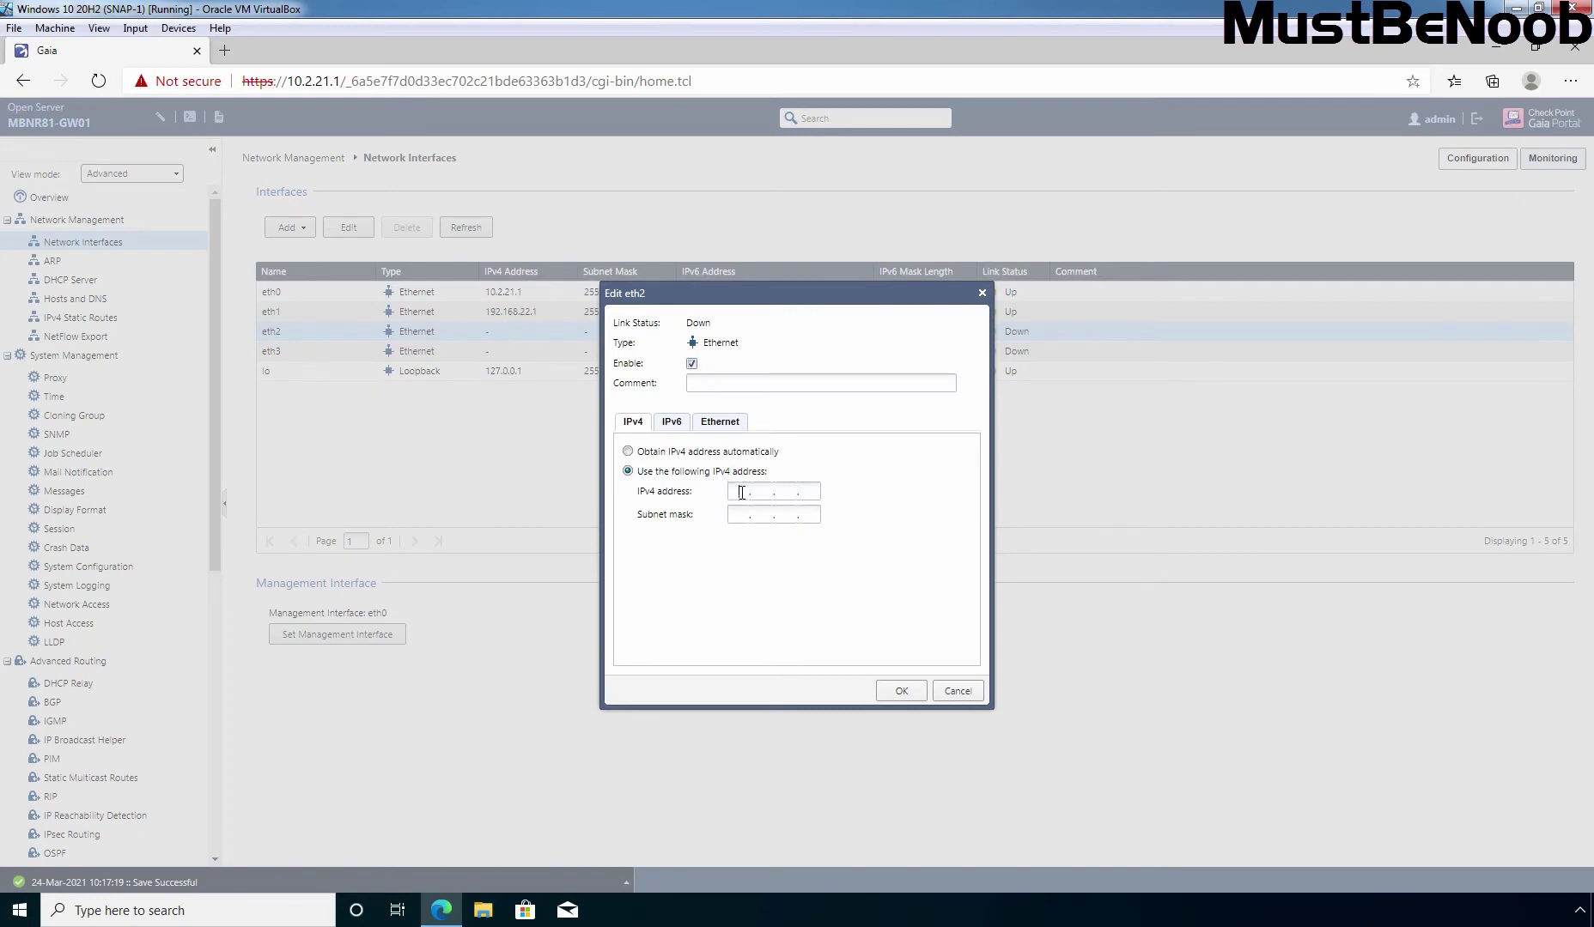
pyautogui.hotkey('alt', 'Tab')
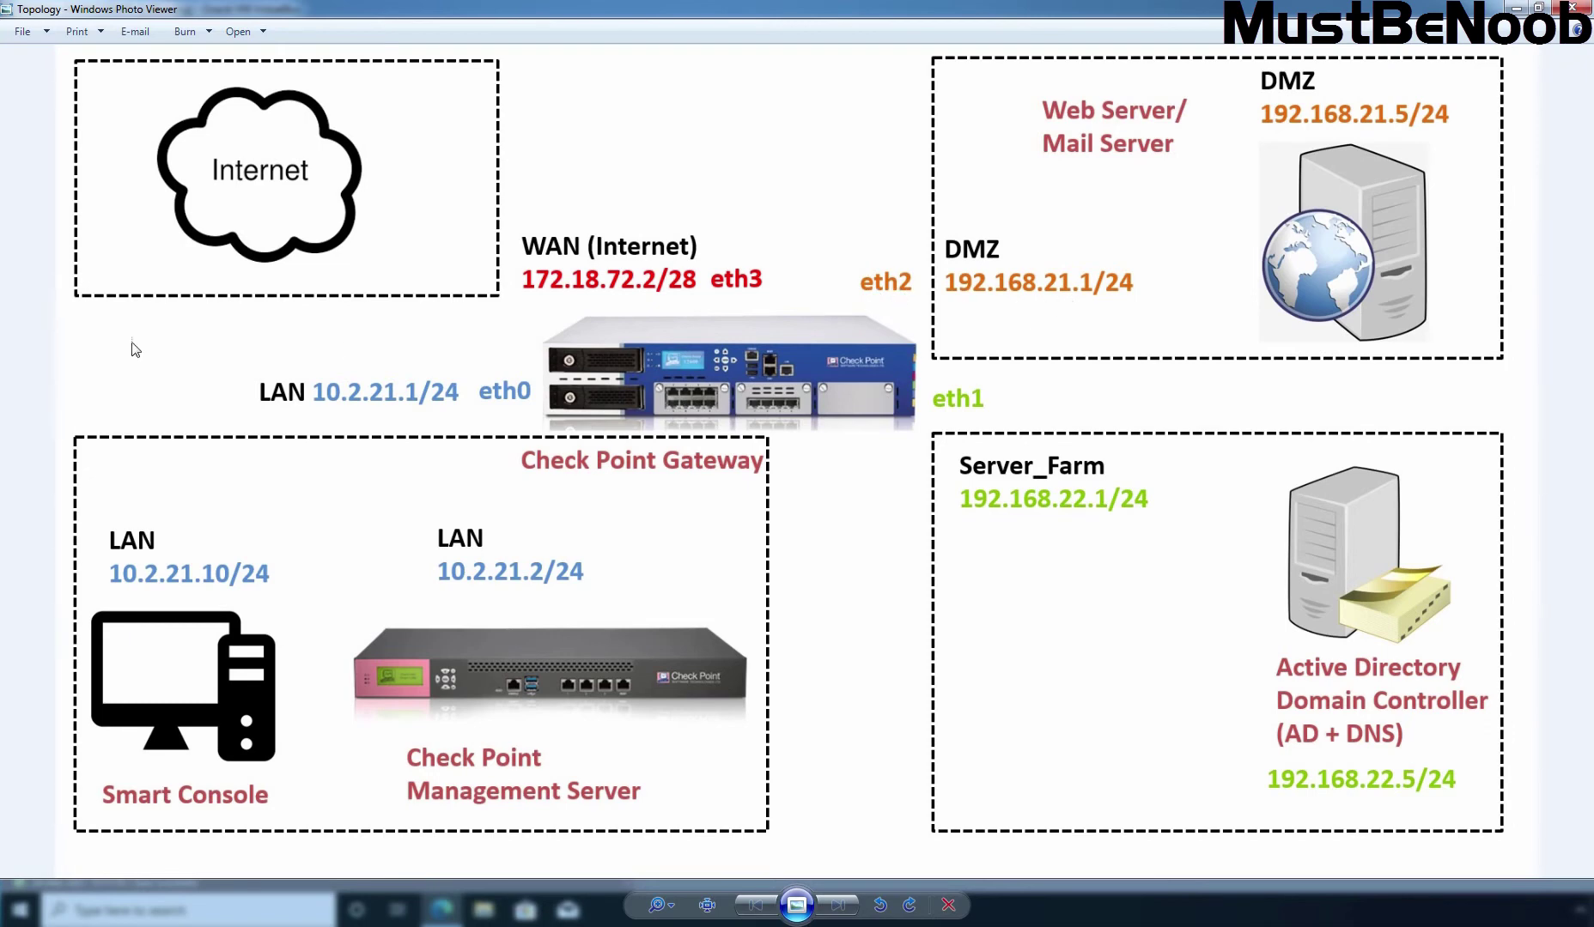
pyautogui.hotkey('alt', 'Tab')
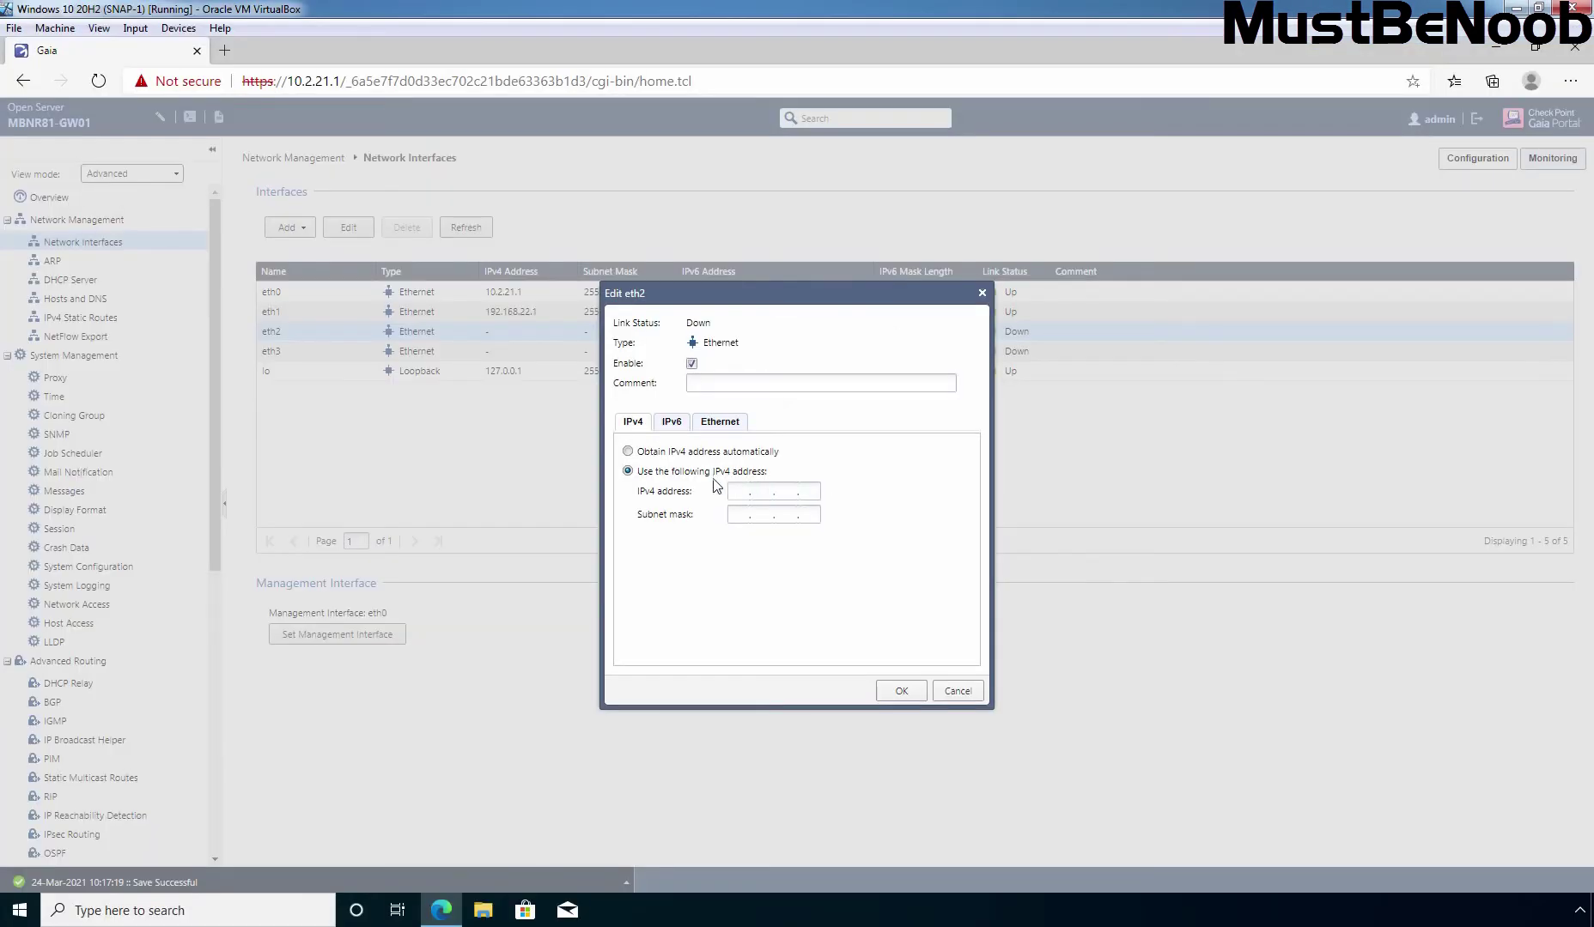
pyautogui.write('192 . 168 . 21 . 1')
pyautogui.press('Tab')
pyautogui.write('255 . 255 . 255 . 0')
pyautogui.click(904, 697)
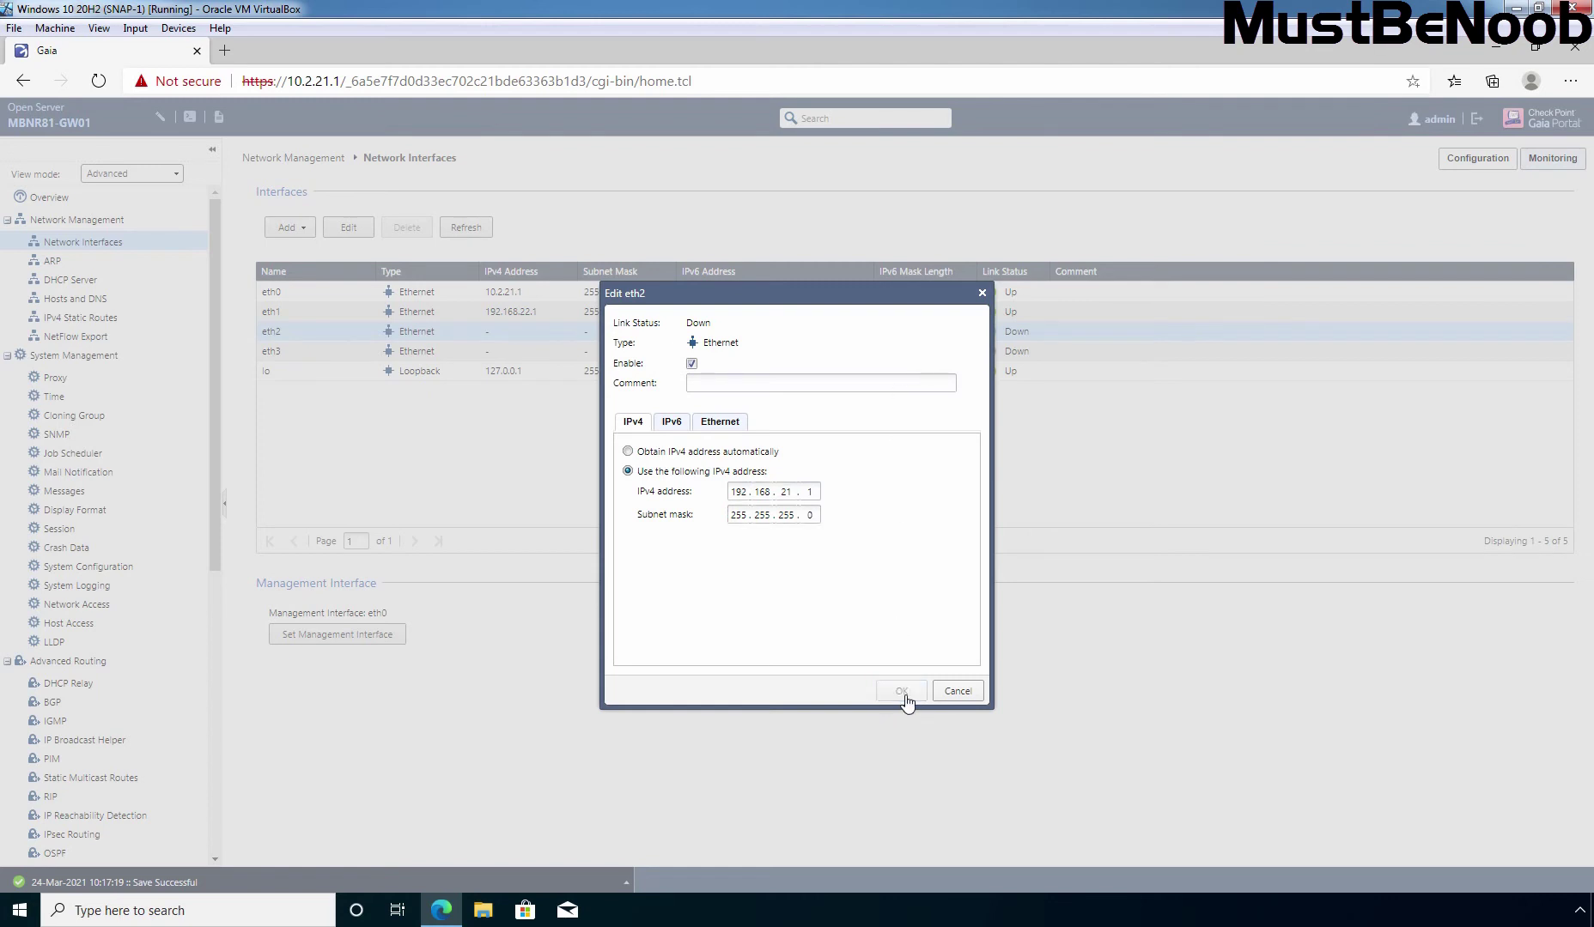
pyautogui.click(277, 353)
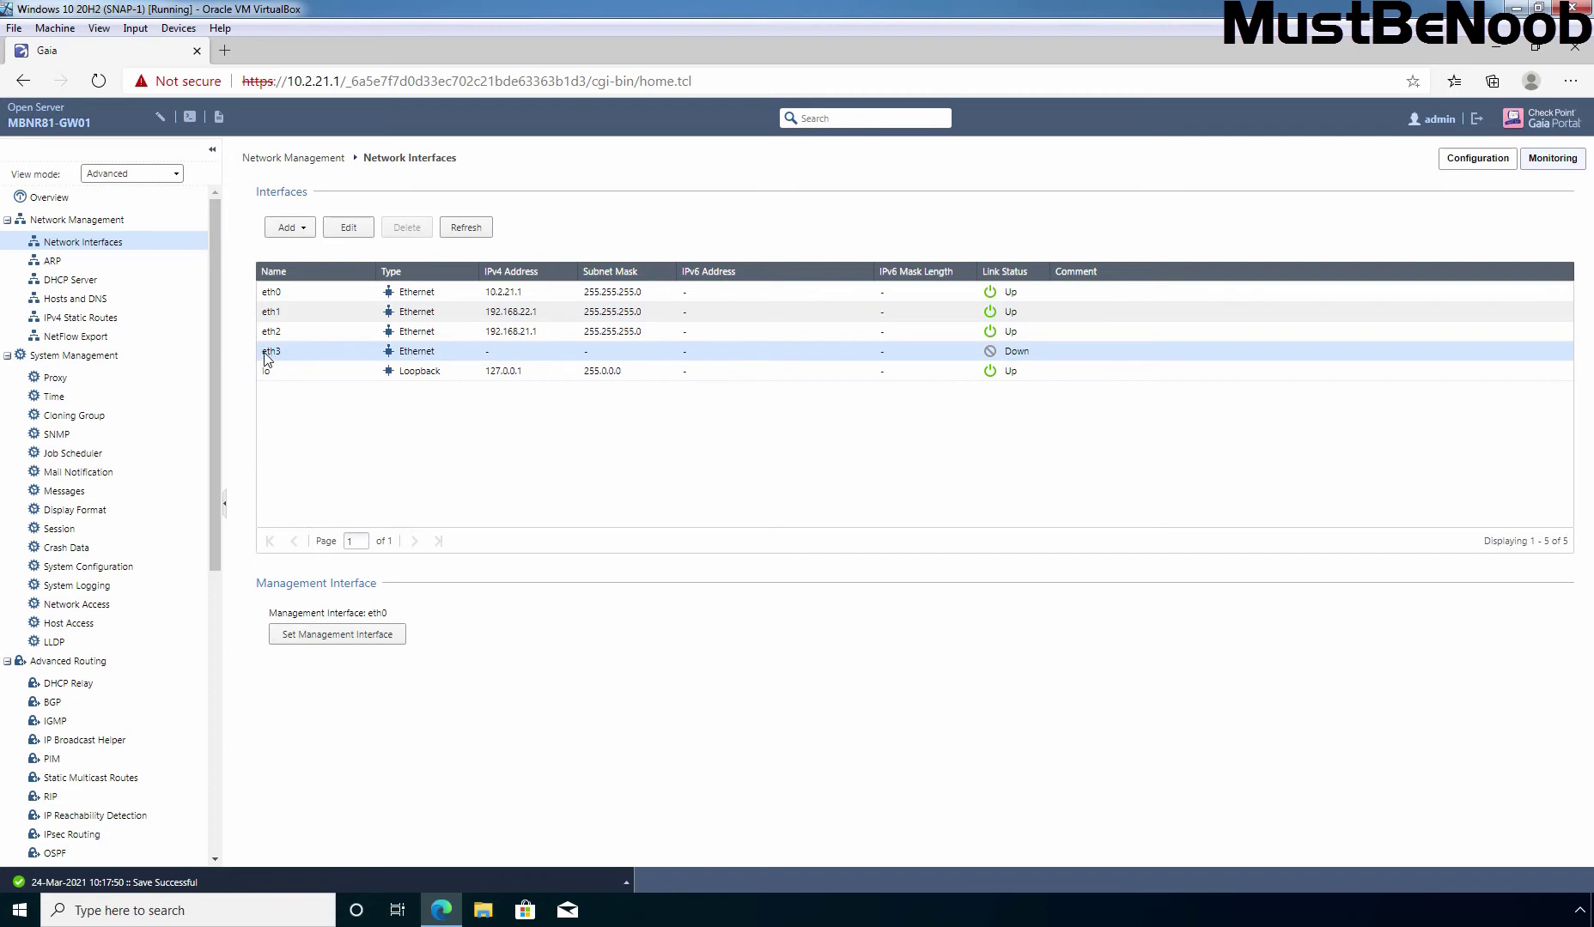
# Give eth3 IPv4 address 172.18.72.2 with subnet mask 255.255.255.240
pyautogui.click(361, 229)
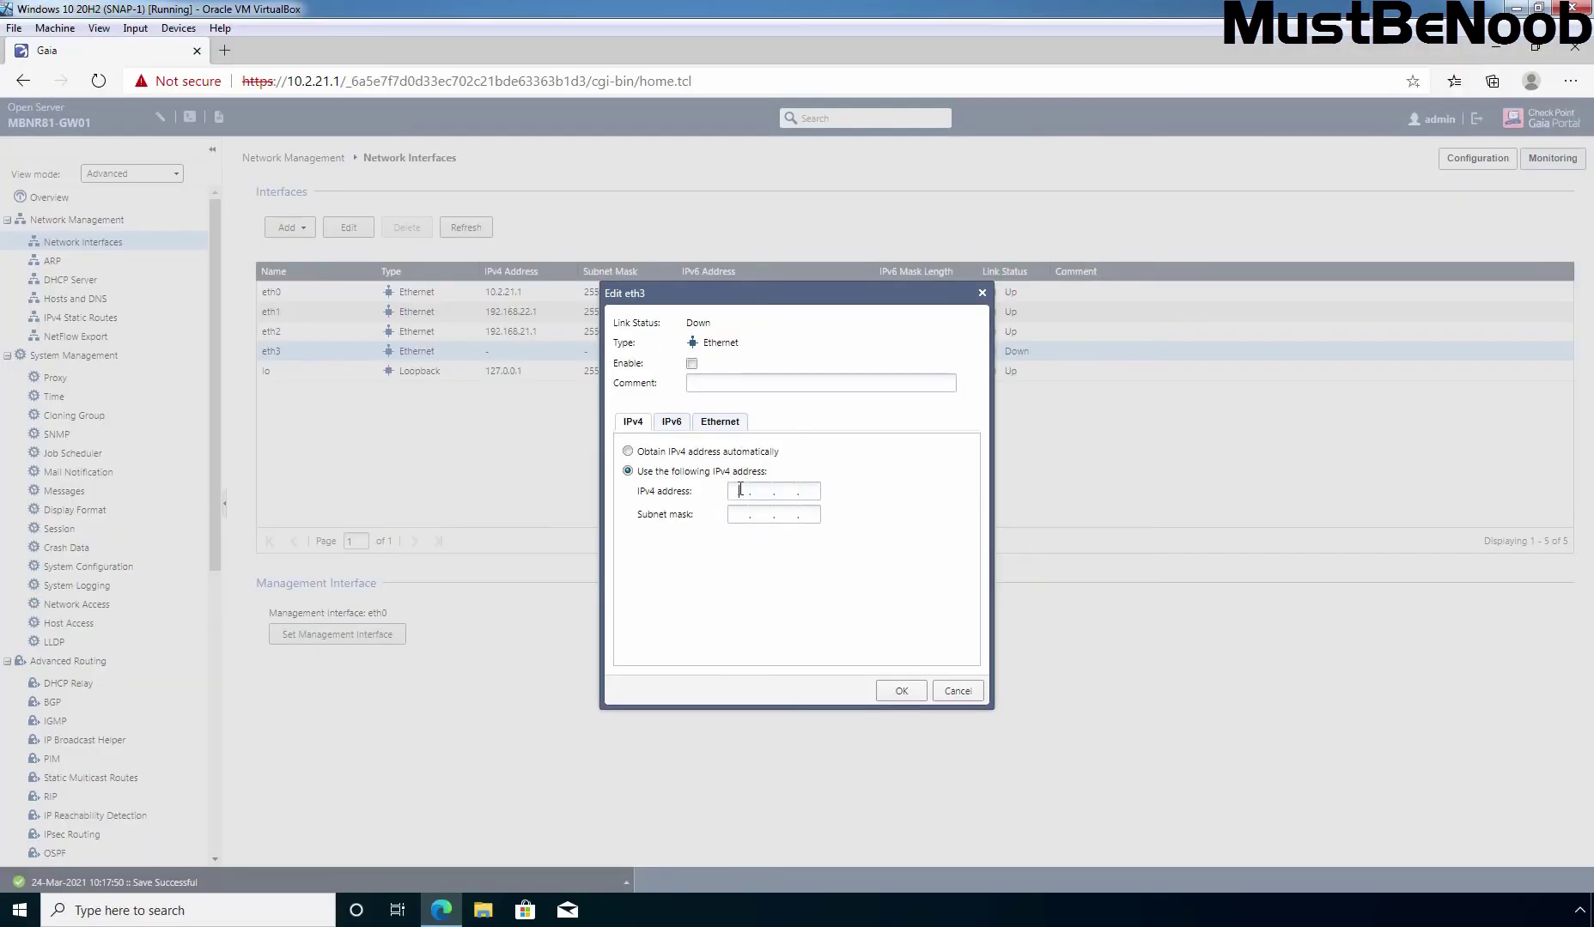
pyautogui.write('172.18.72.2')
pyautogui.press('Tab')
pyautogui.write('255 . 255 . 255 . 240')
pyautogui.click(901, 692)
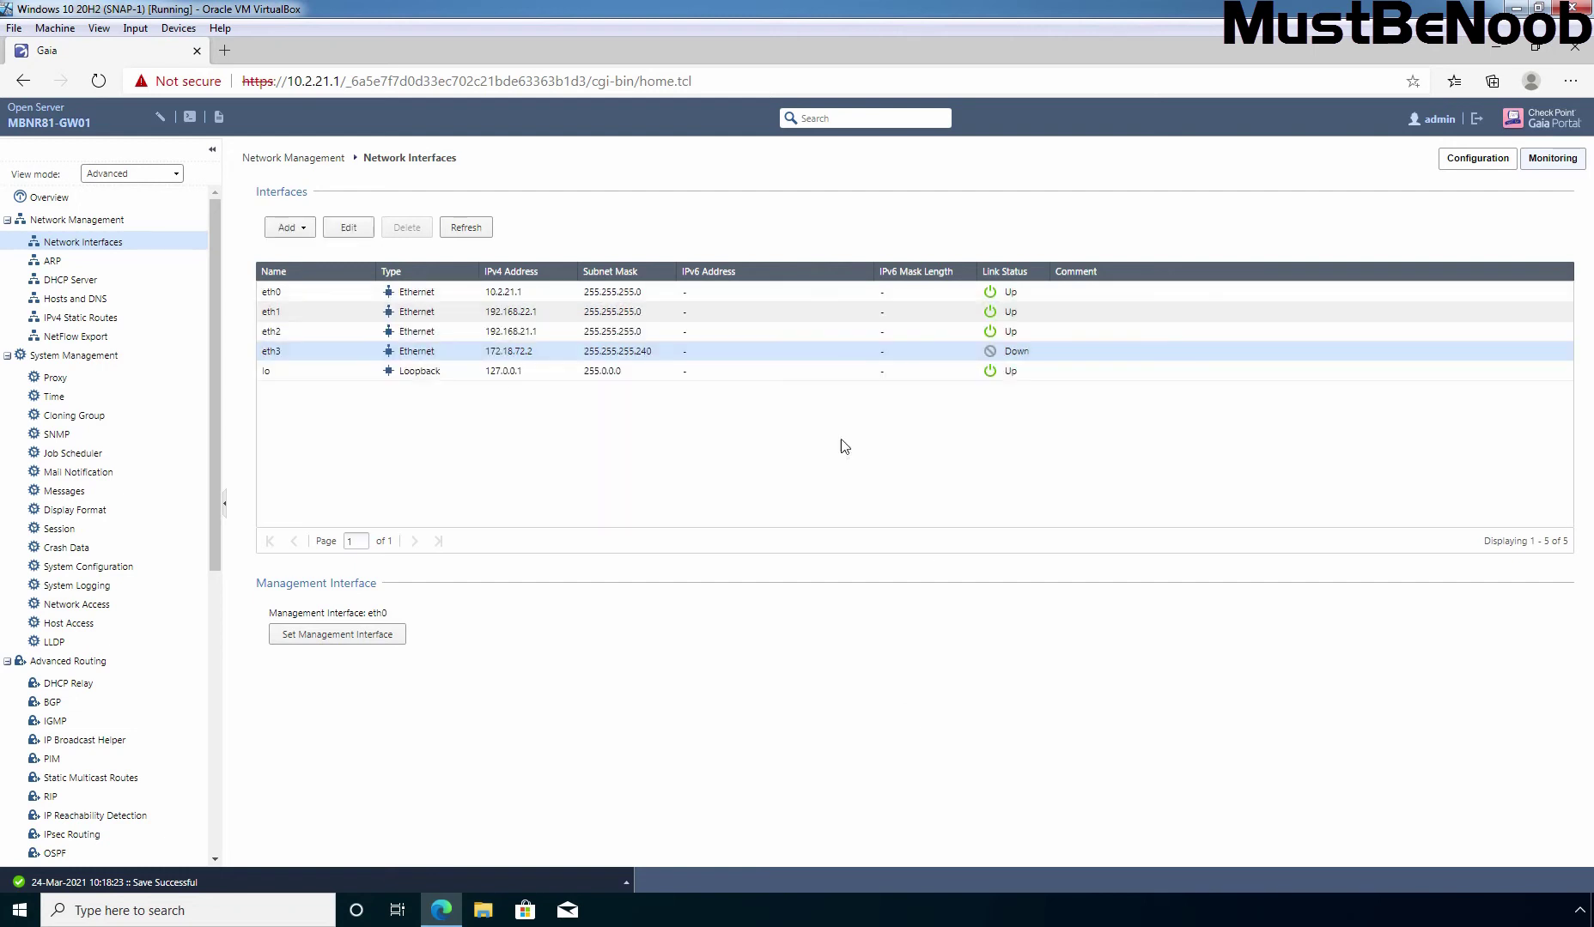
# Log in to the gateway console as admin and ping 8.8.8.8, which returns Network is unreachable
pyautogui.hotkey('alt', 'Tab')
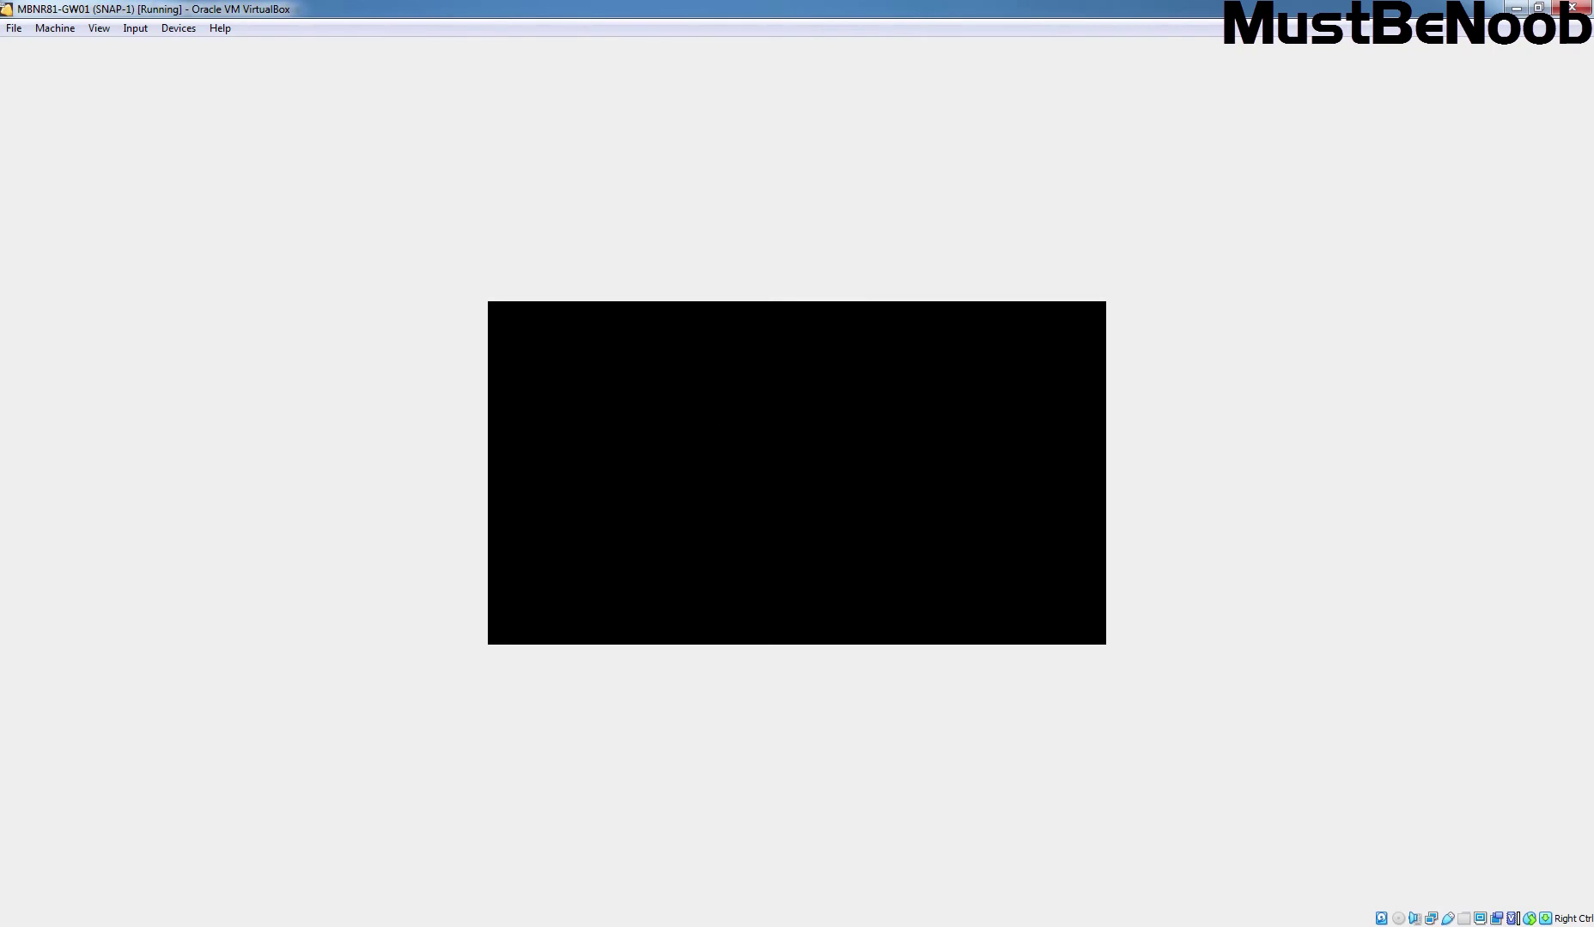
pyautogui.press('Return')
pyautogui.write('admin')
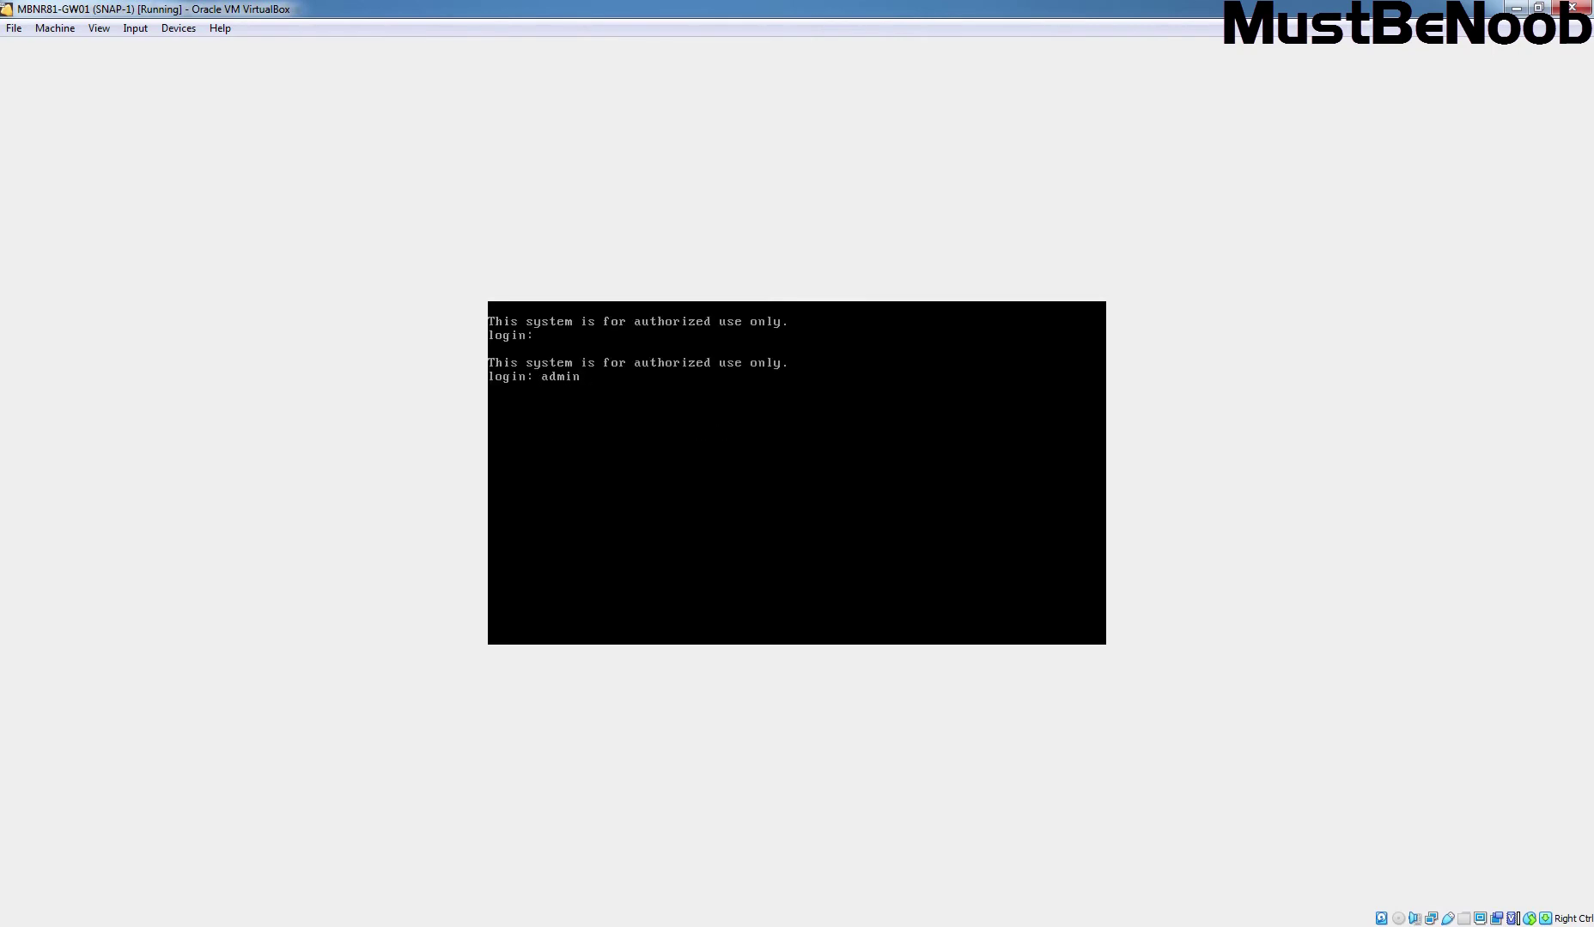
pyautogui.press('Return')
pyautogui.press('Return')
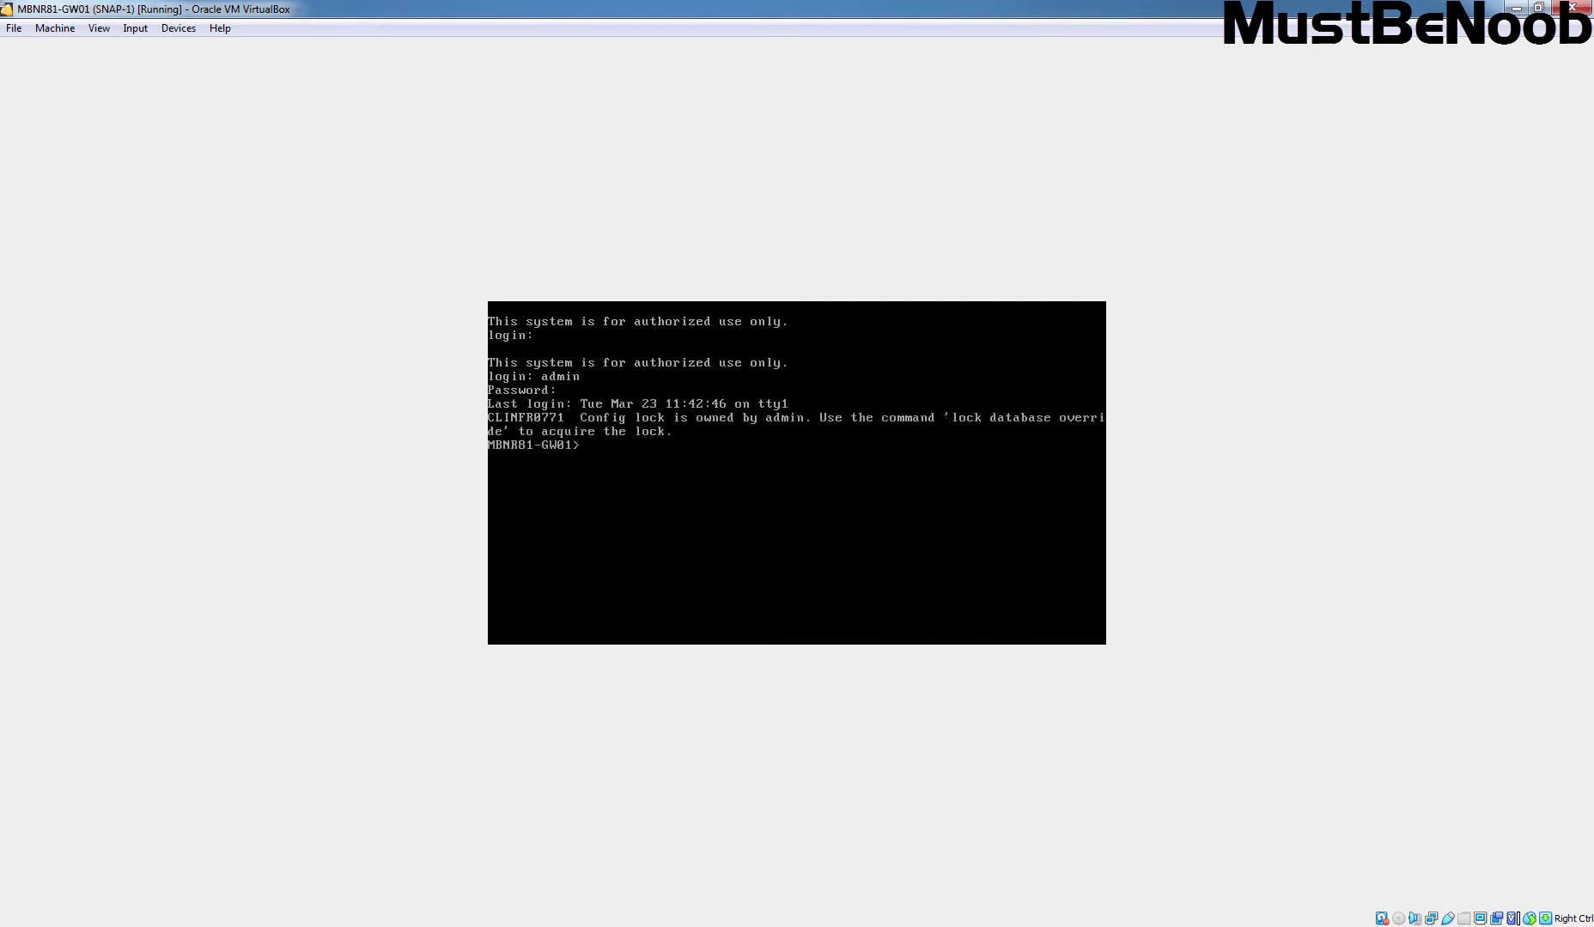
pyautogui.write('ping 8.8.8.8')
pyautogui.press('Return')
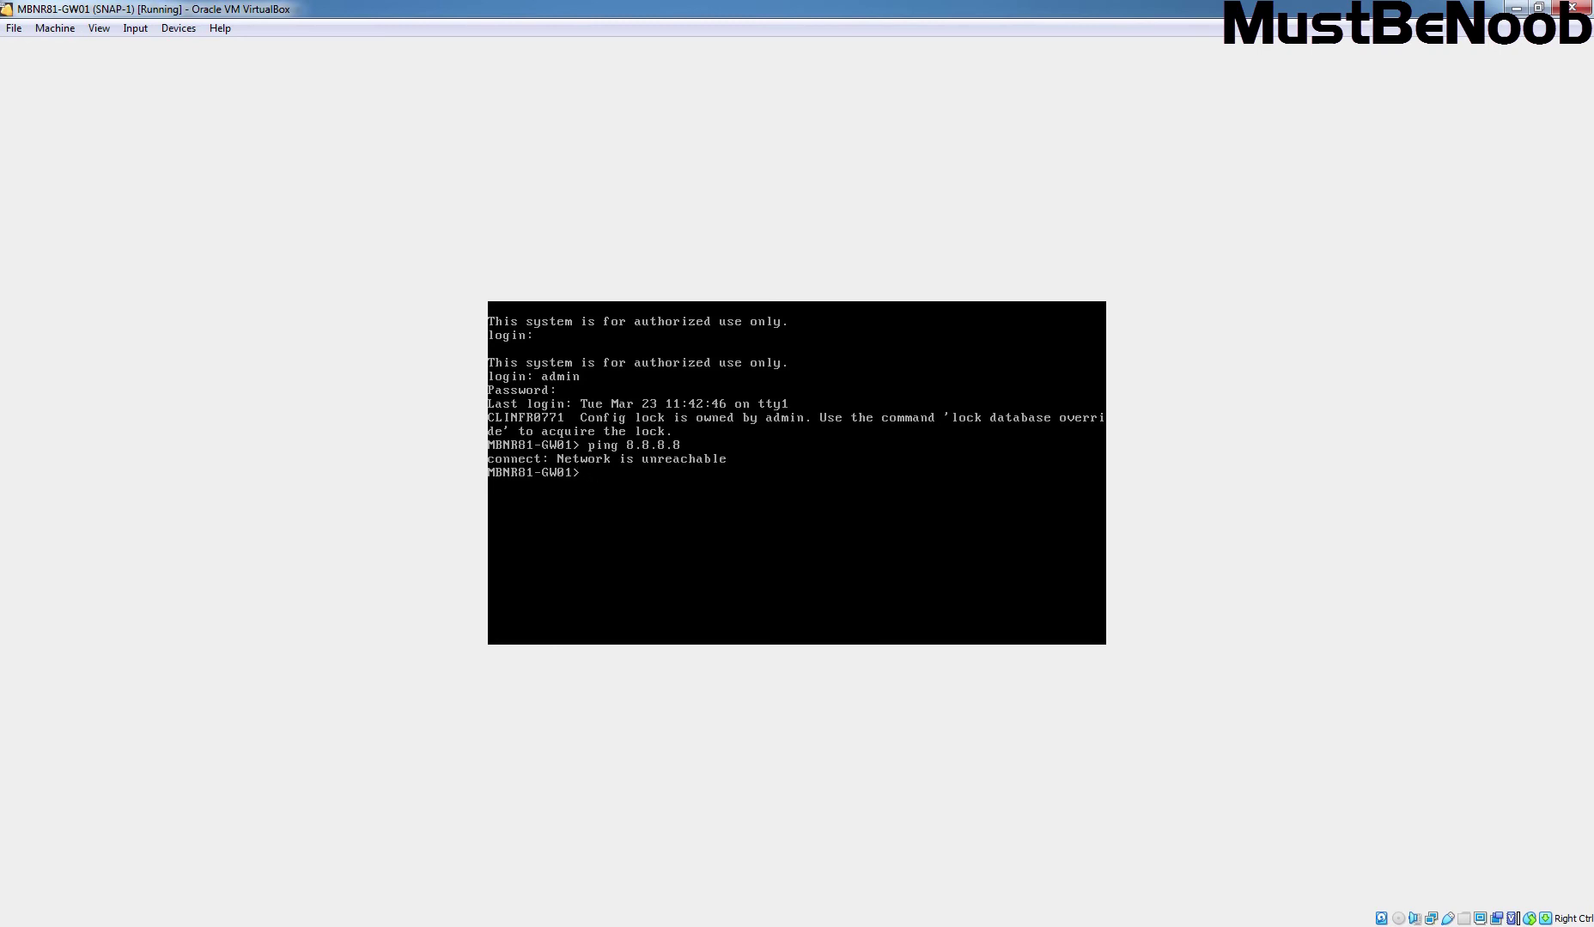
pyautogui.hotkey('alt', 'Tab')
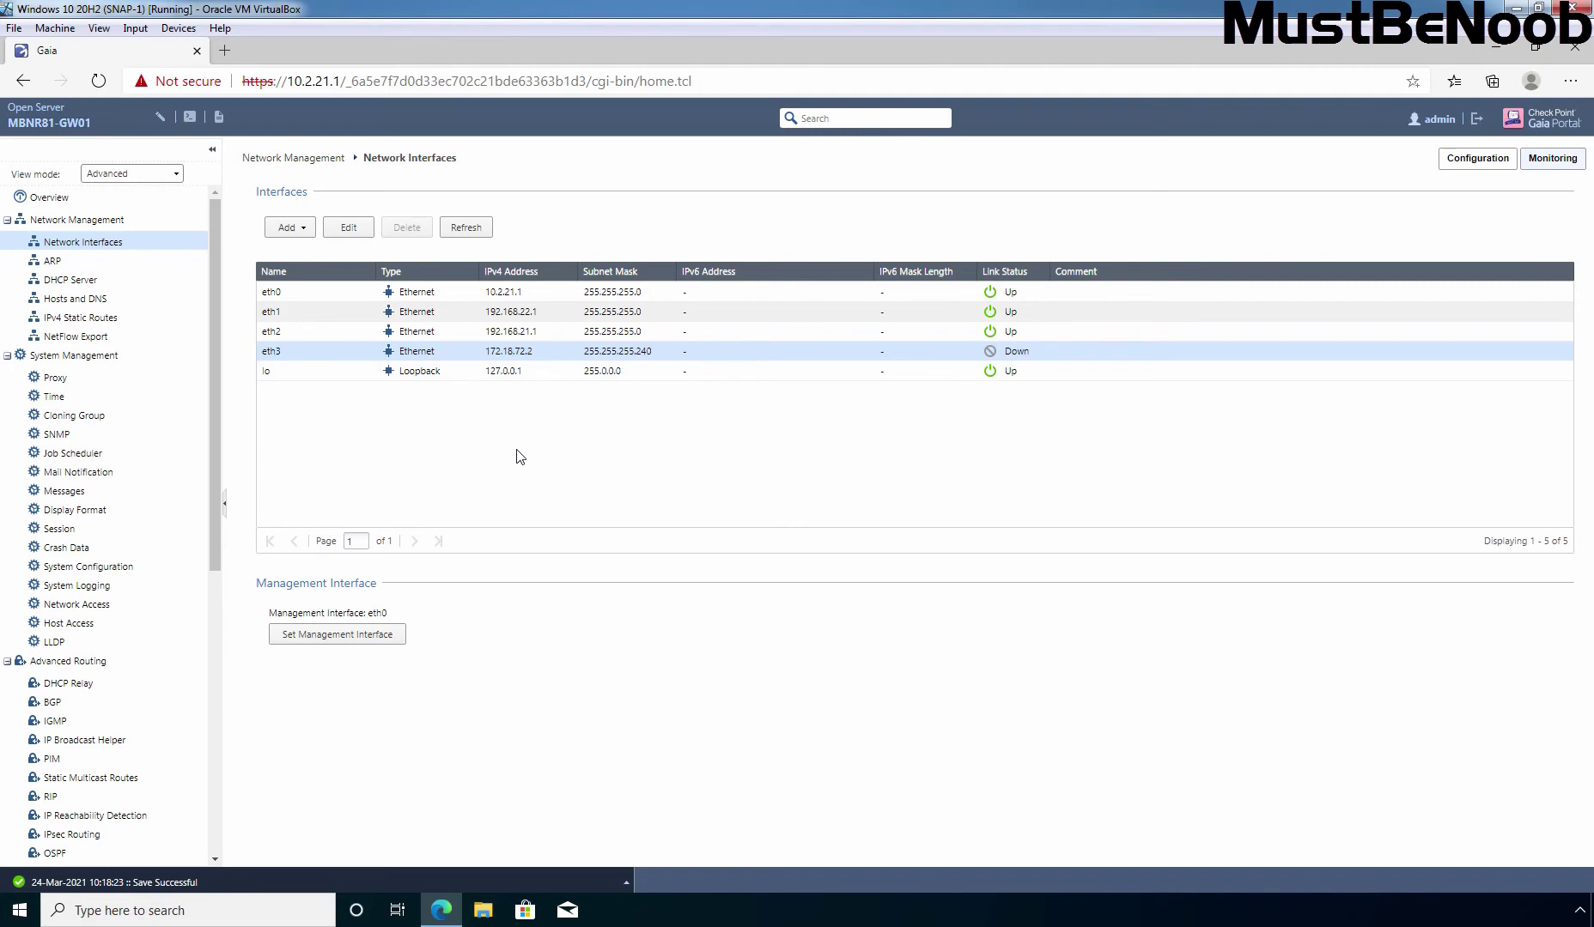
# Add next-hop gateway 172.18.72.1 to the Default IPv4 static route and save it
pyautogui.click(64, 321)
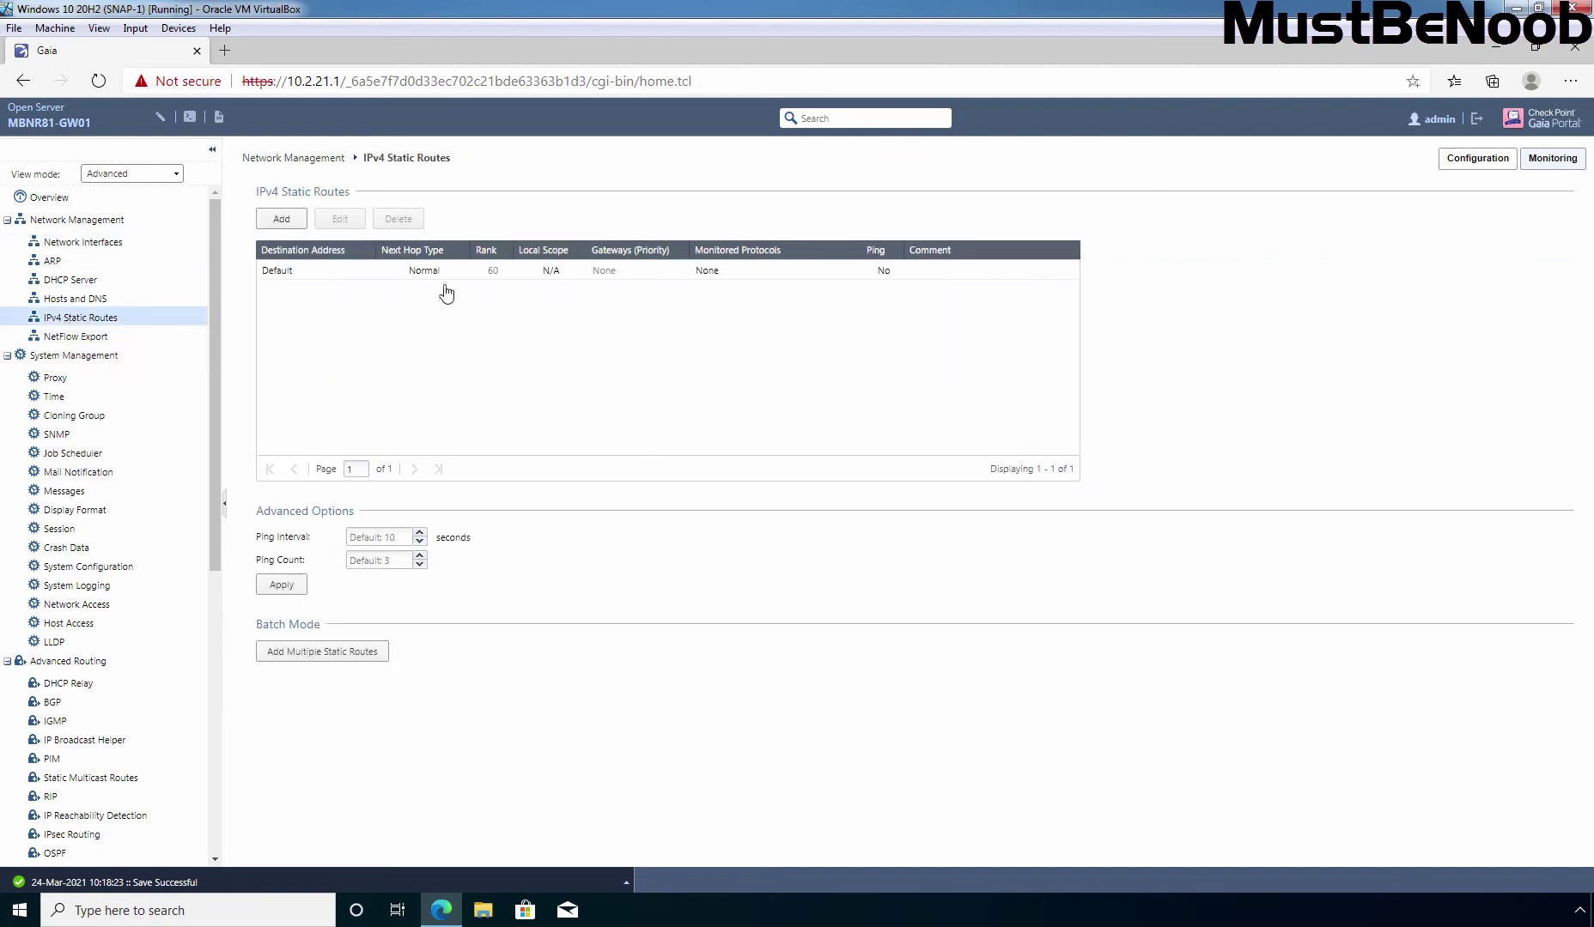
pyautogui.click(278, 273)
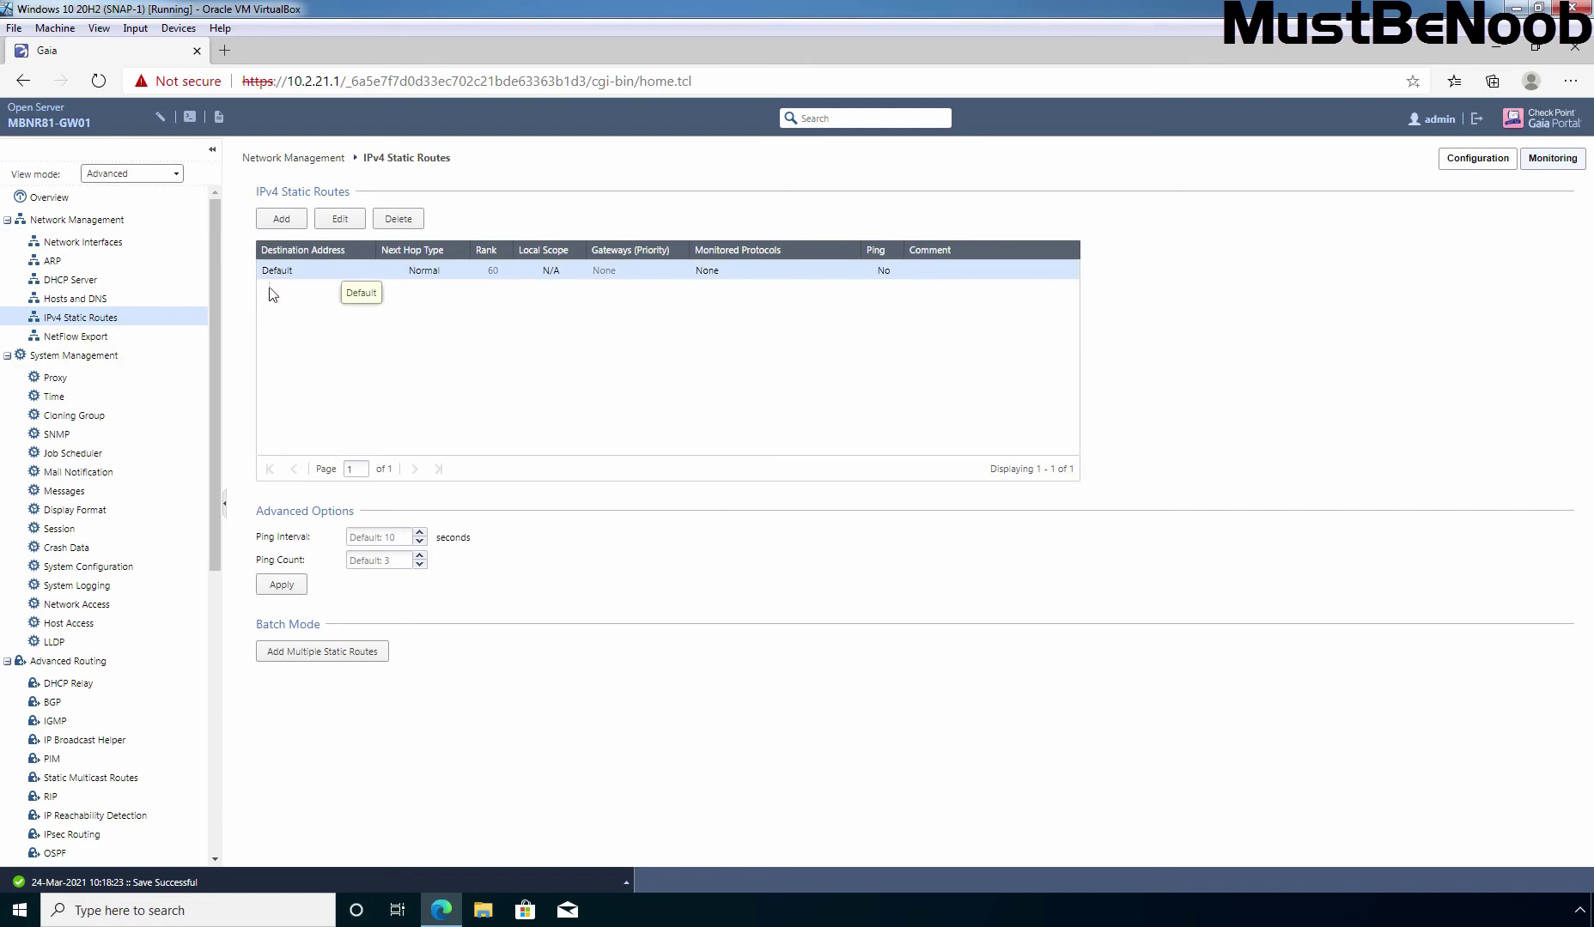
pyautogui.click(341, 218)
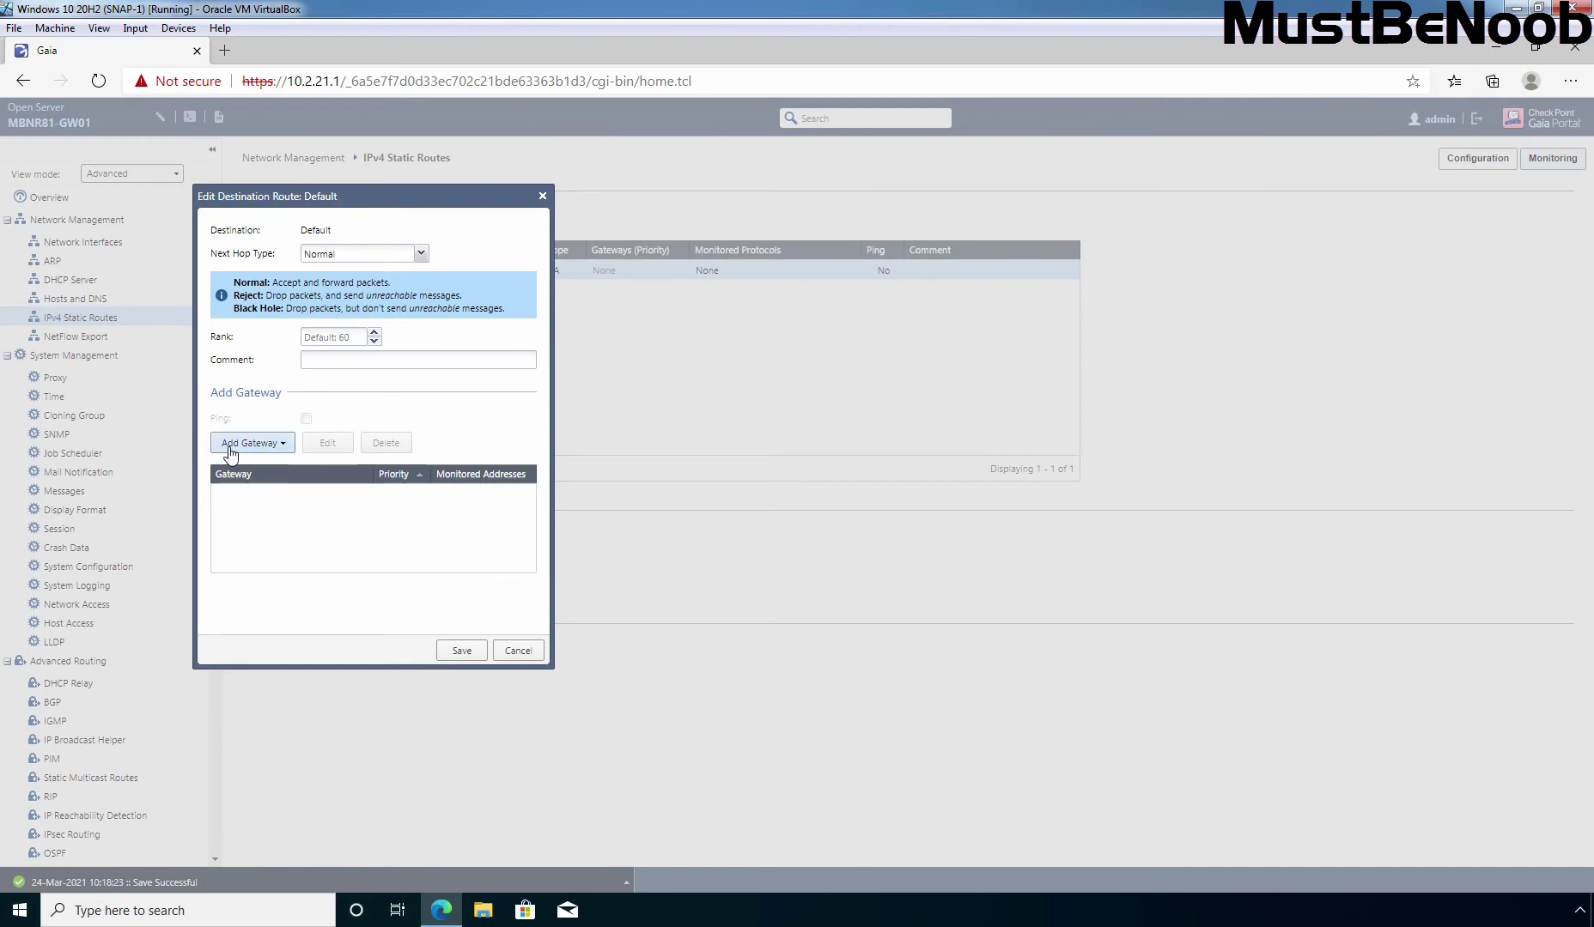
pyautogui.click(281, 450)
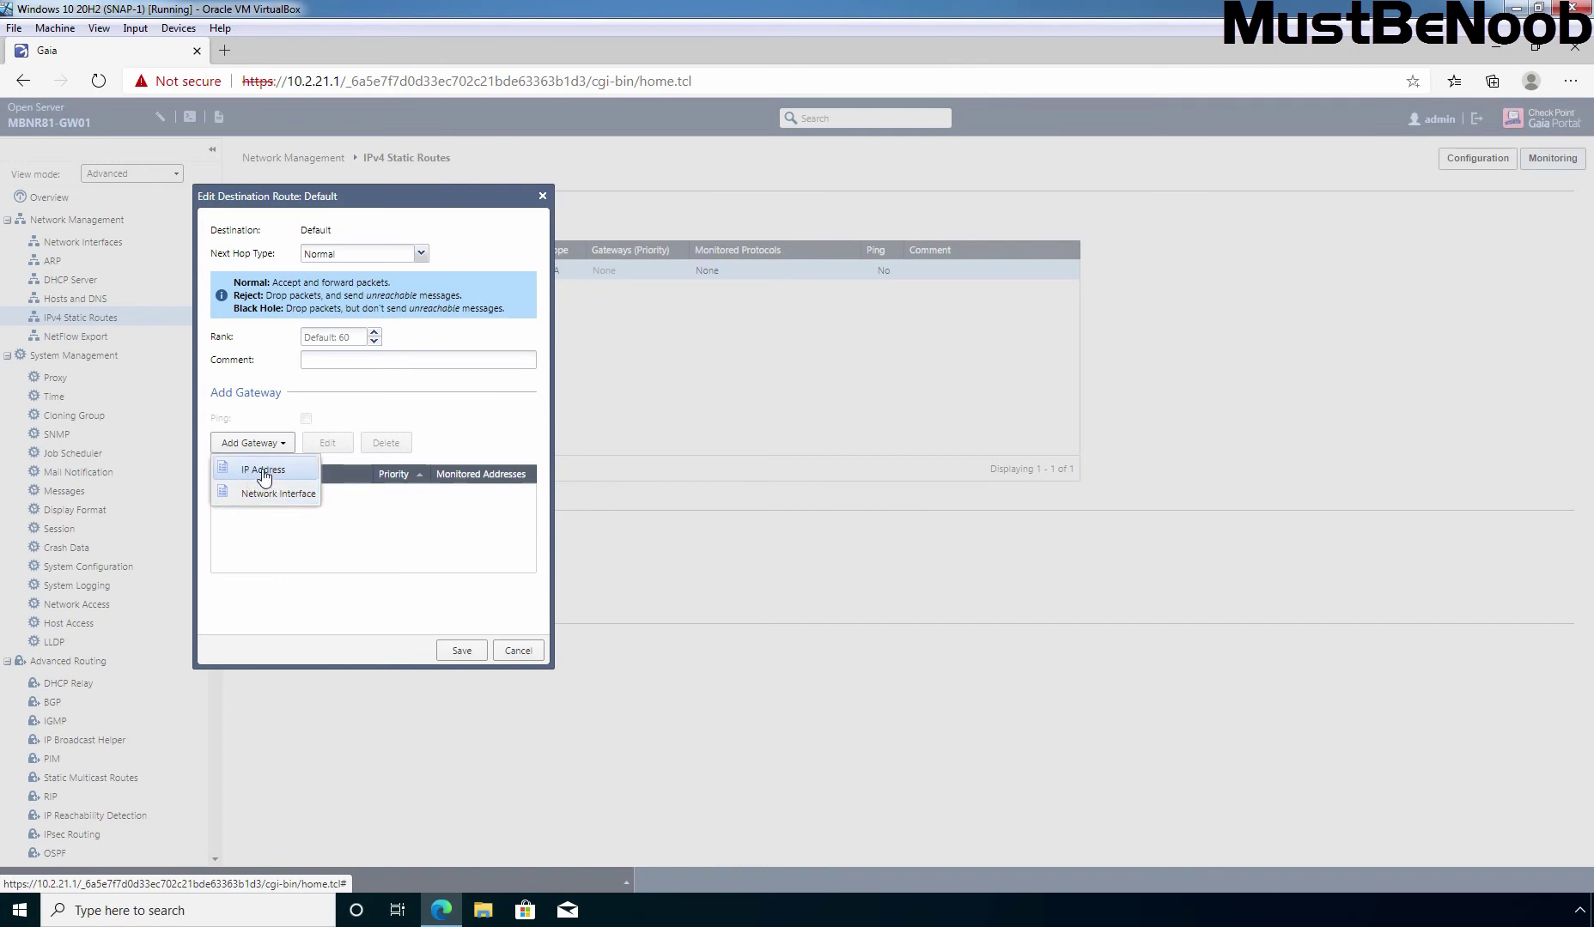
pyautogui.click(262, 474)
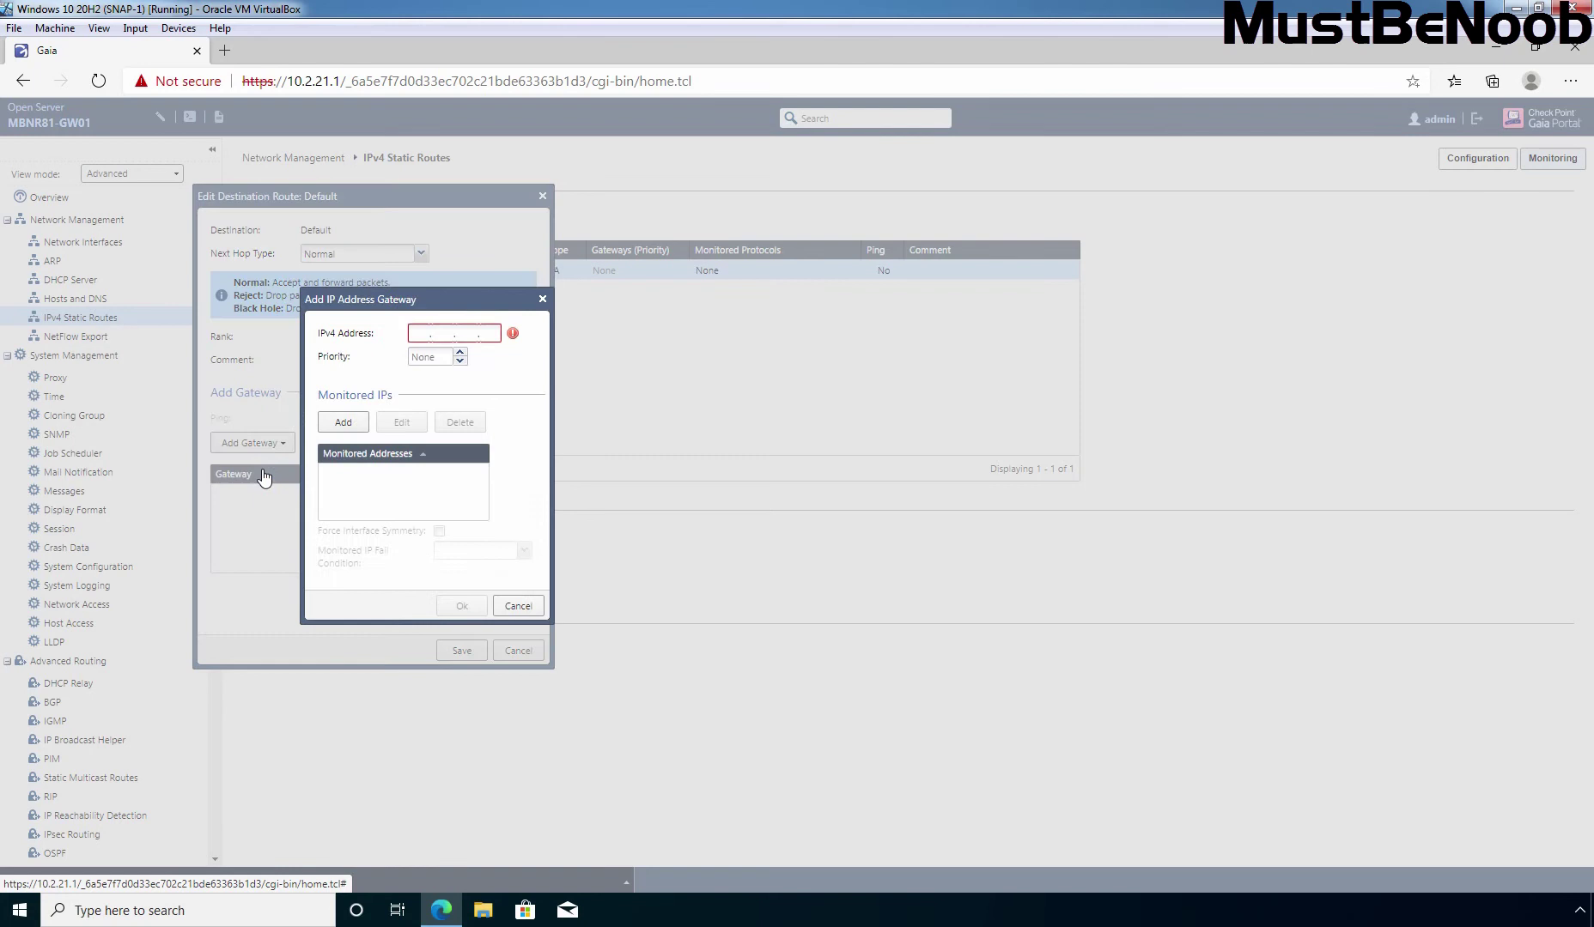
pyautogui.click(420, 332)
pyautogui.write('1')
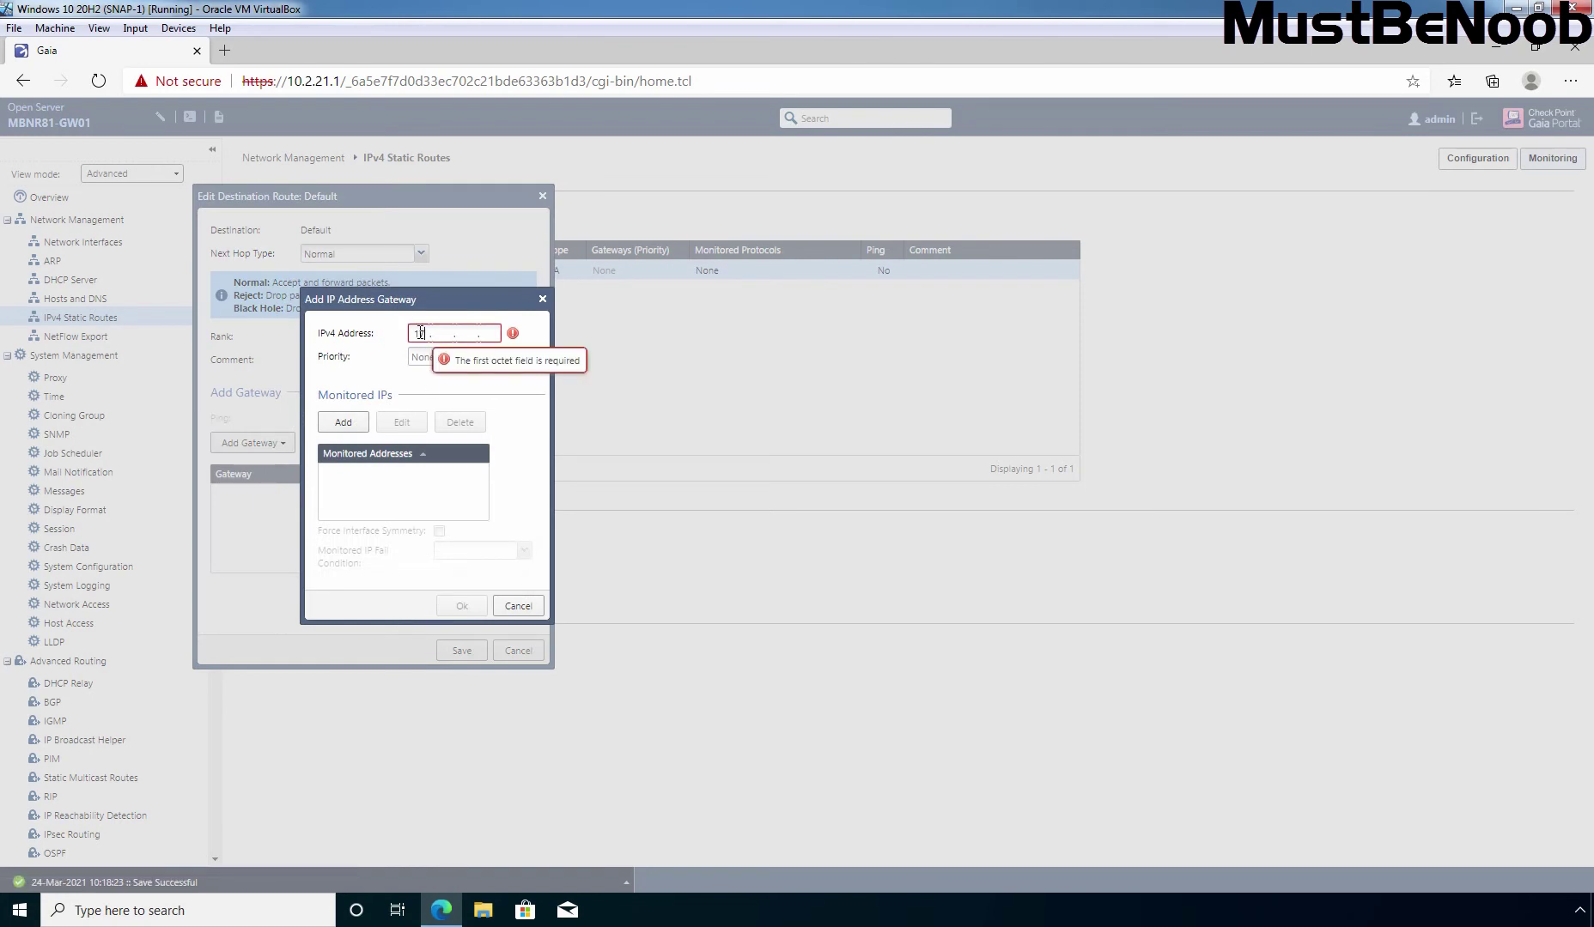
pyautogui.write('02.18.72.1')
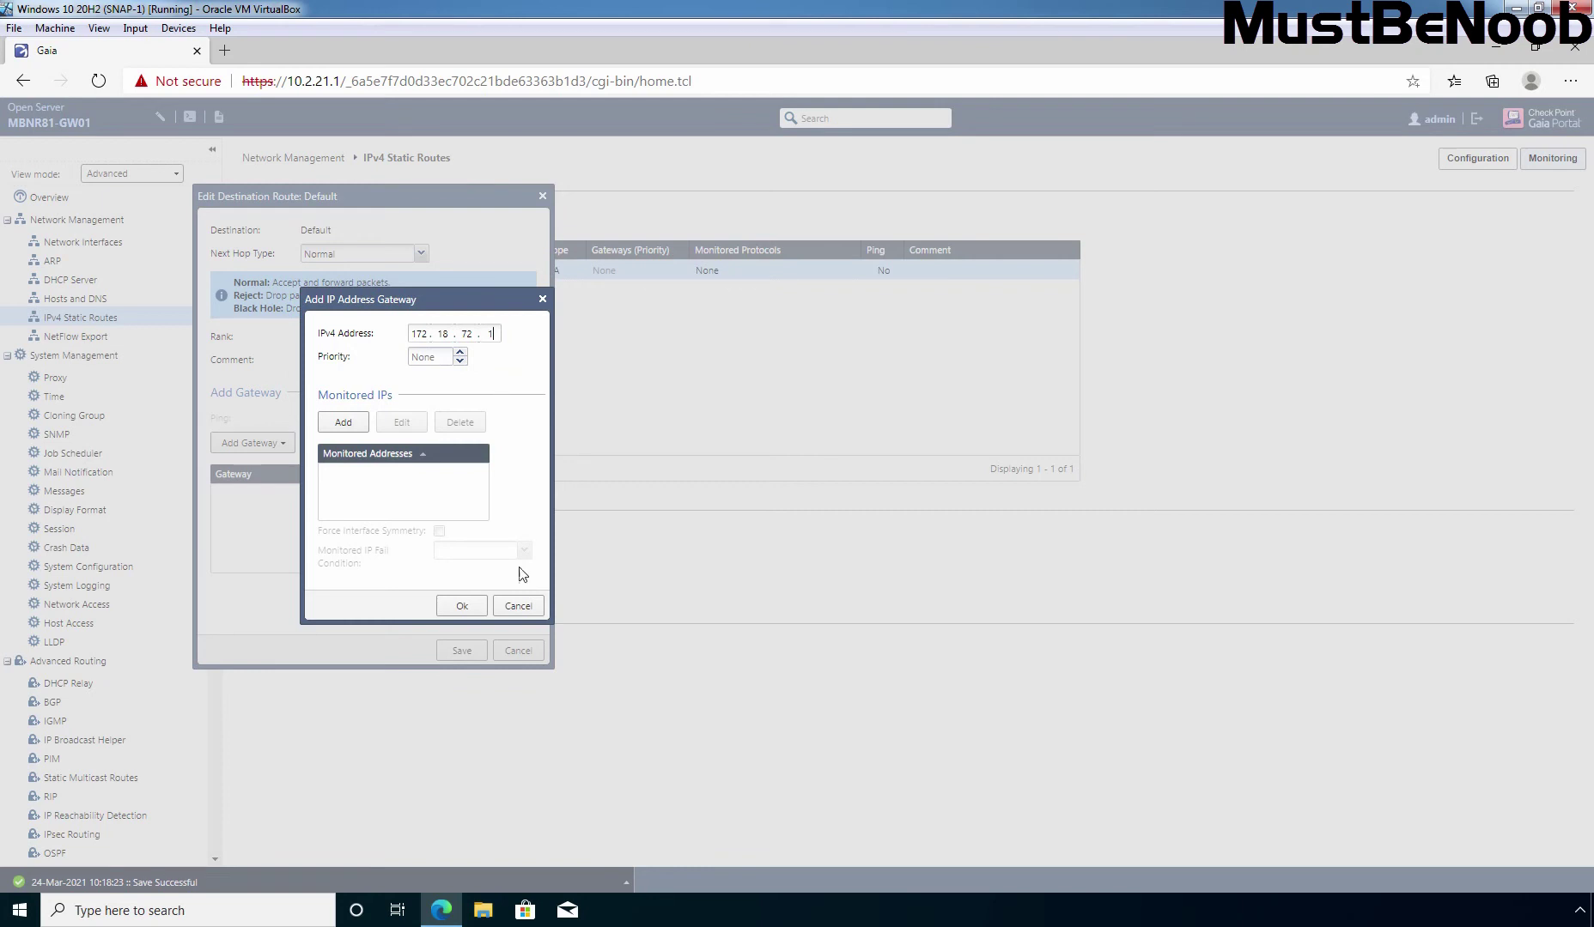
pyautogui.click(461, 606)
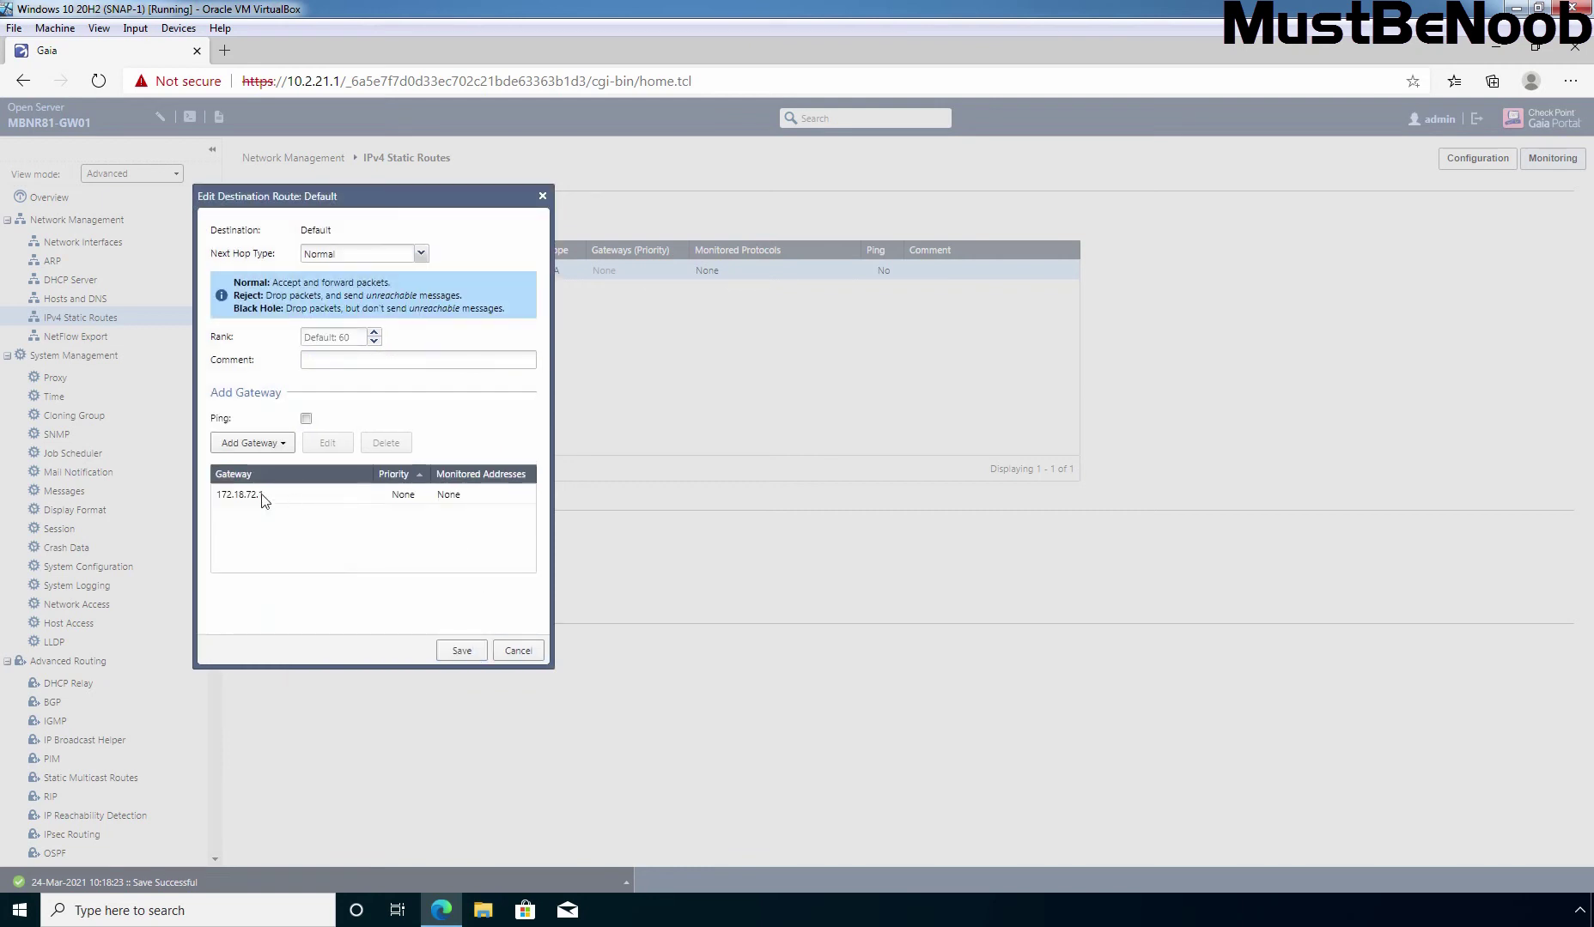
pyautogui.click(462, 652)
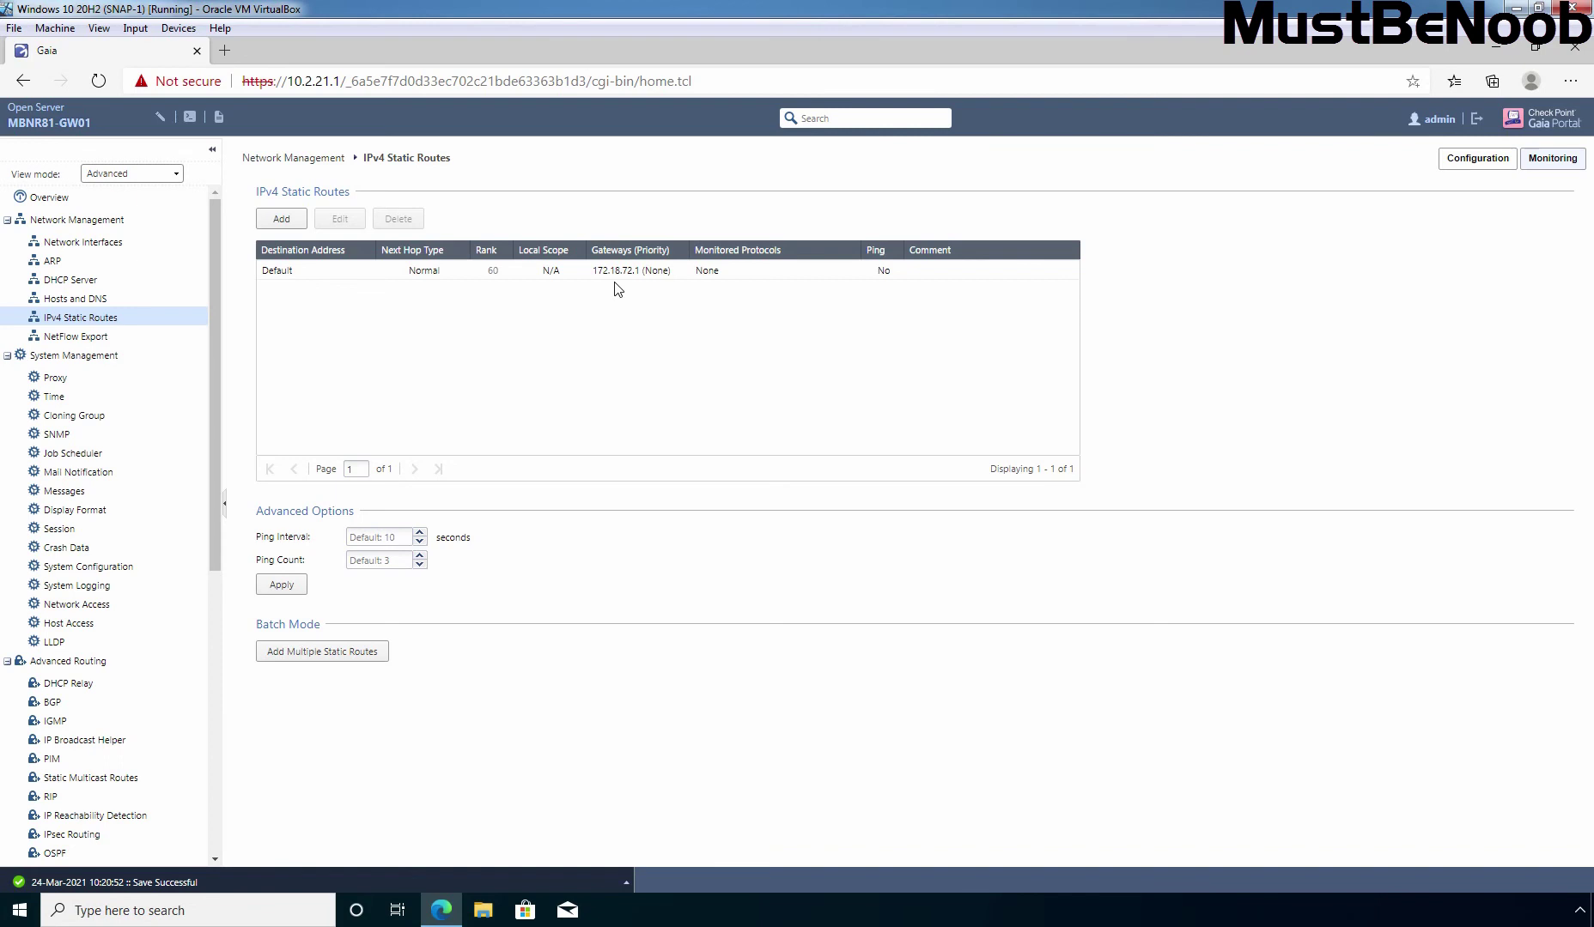
# Rerun ping 8.8.8.8 and ping 172.18.72.1 on the gateway console, both still unreachable
pyautogui.hotkey('alt', 'Tab')
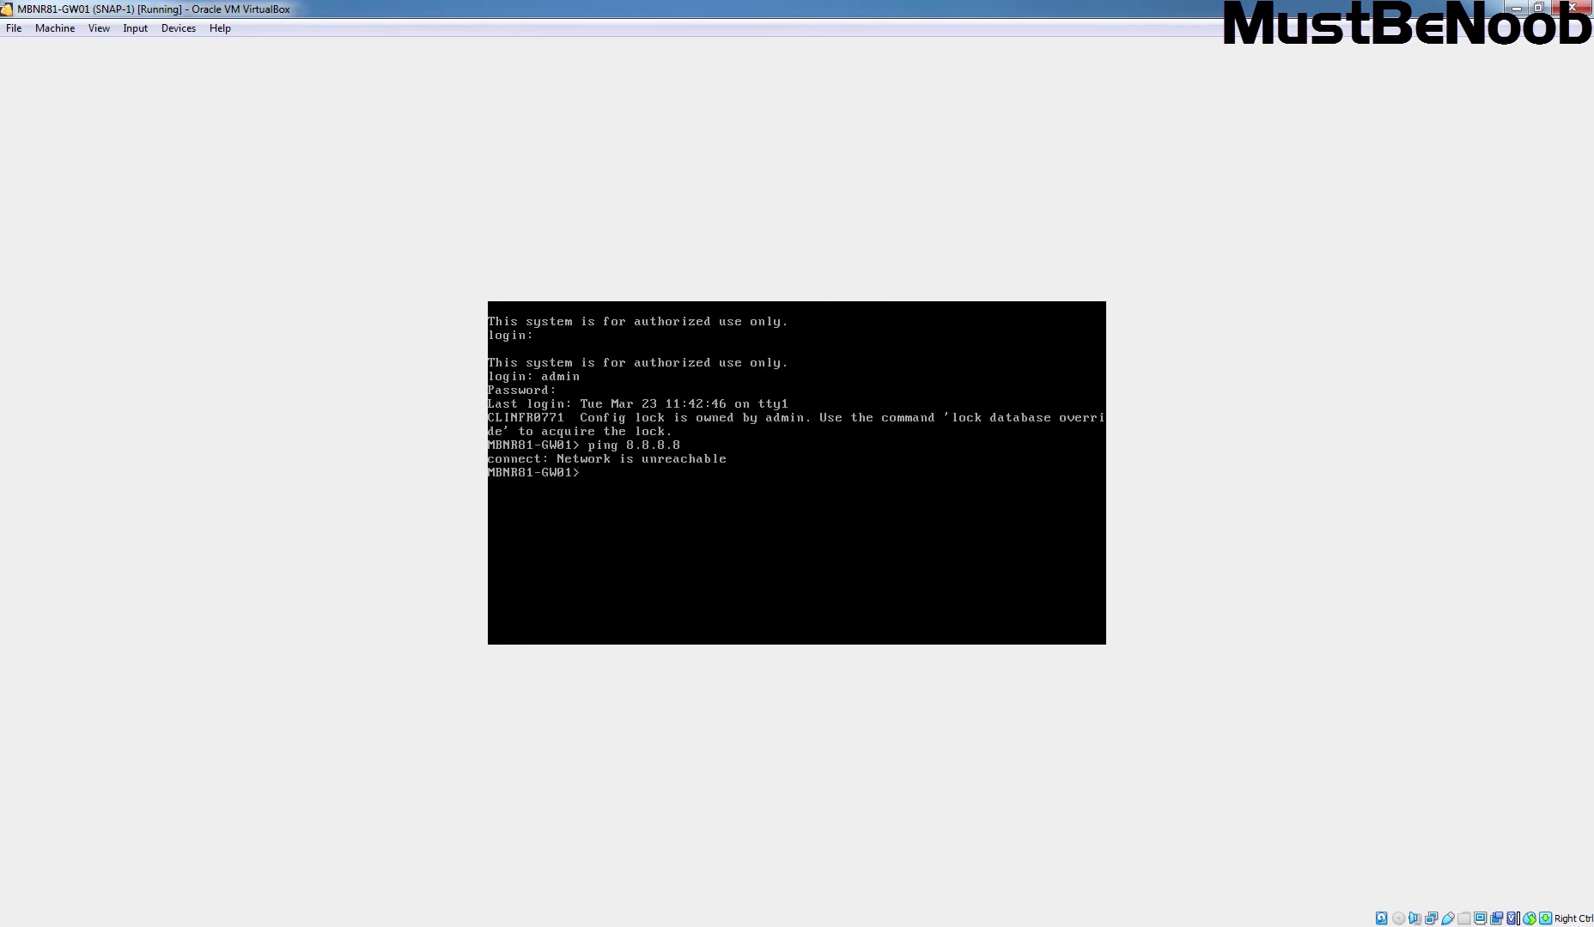
pyautogui.press('Up')
pyautogui.press('Return')
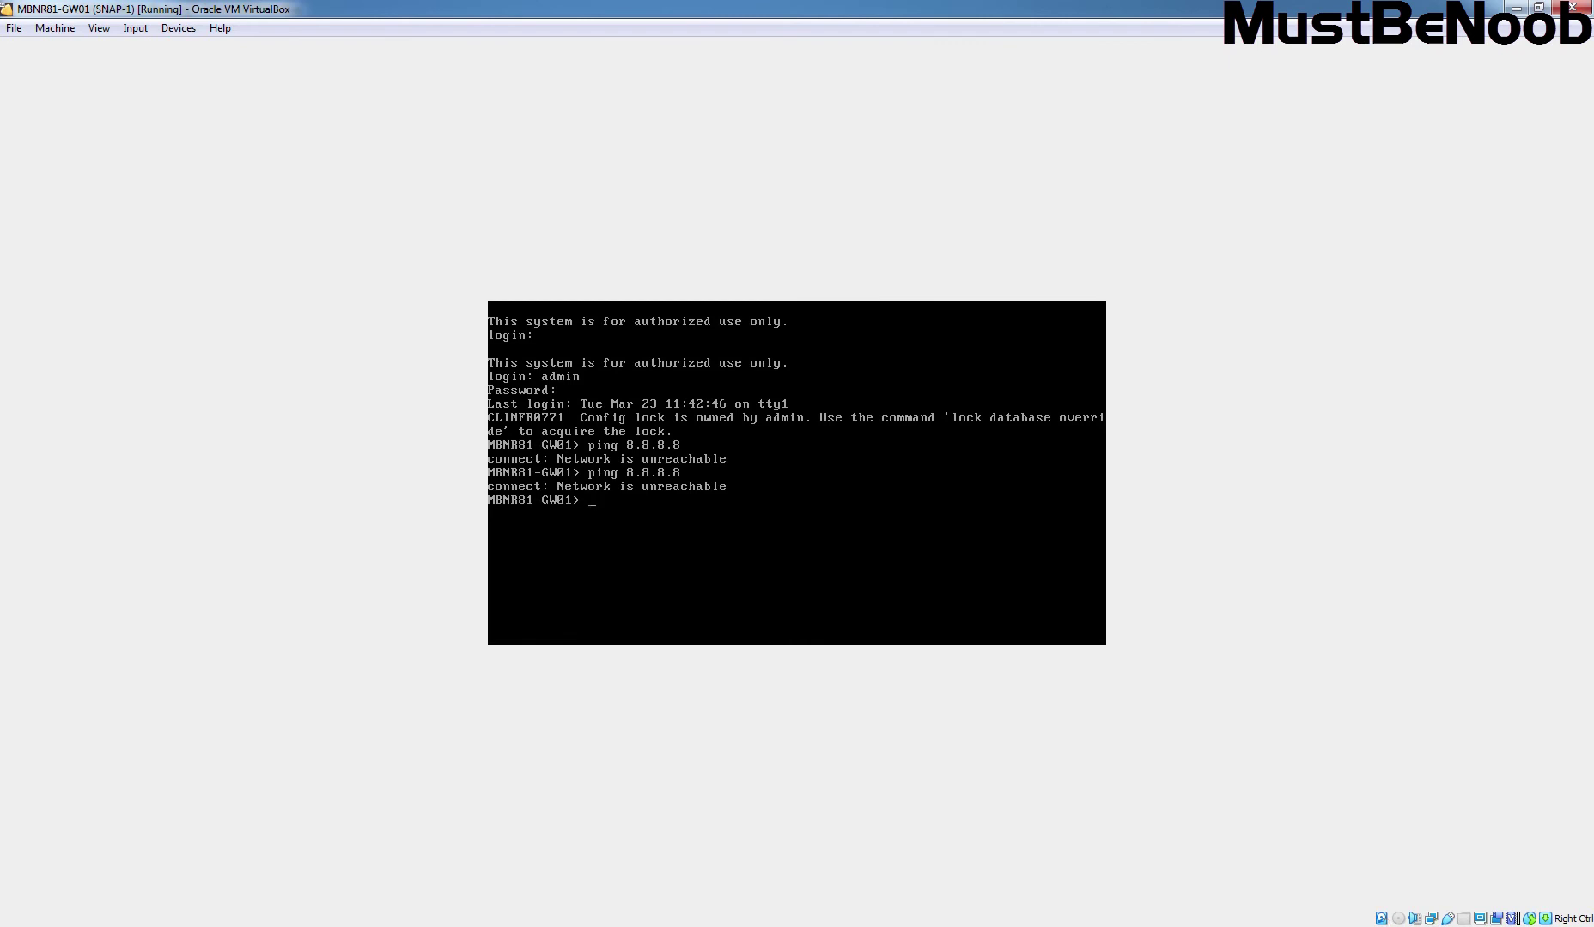
pyautogui.write('ping 172.18.72.1')
pyautogui.press('Return')
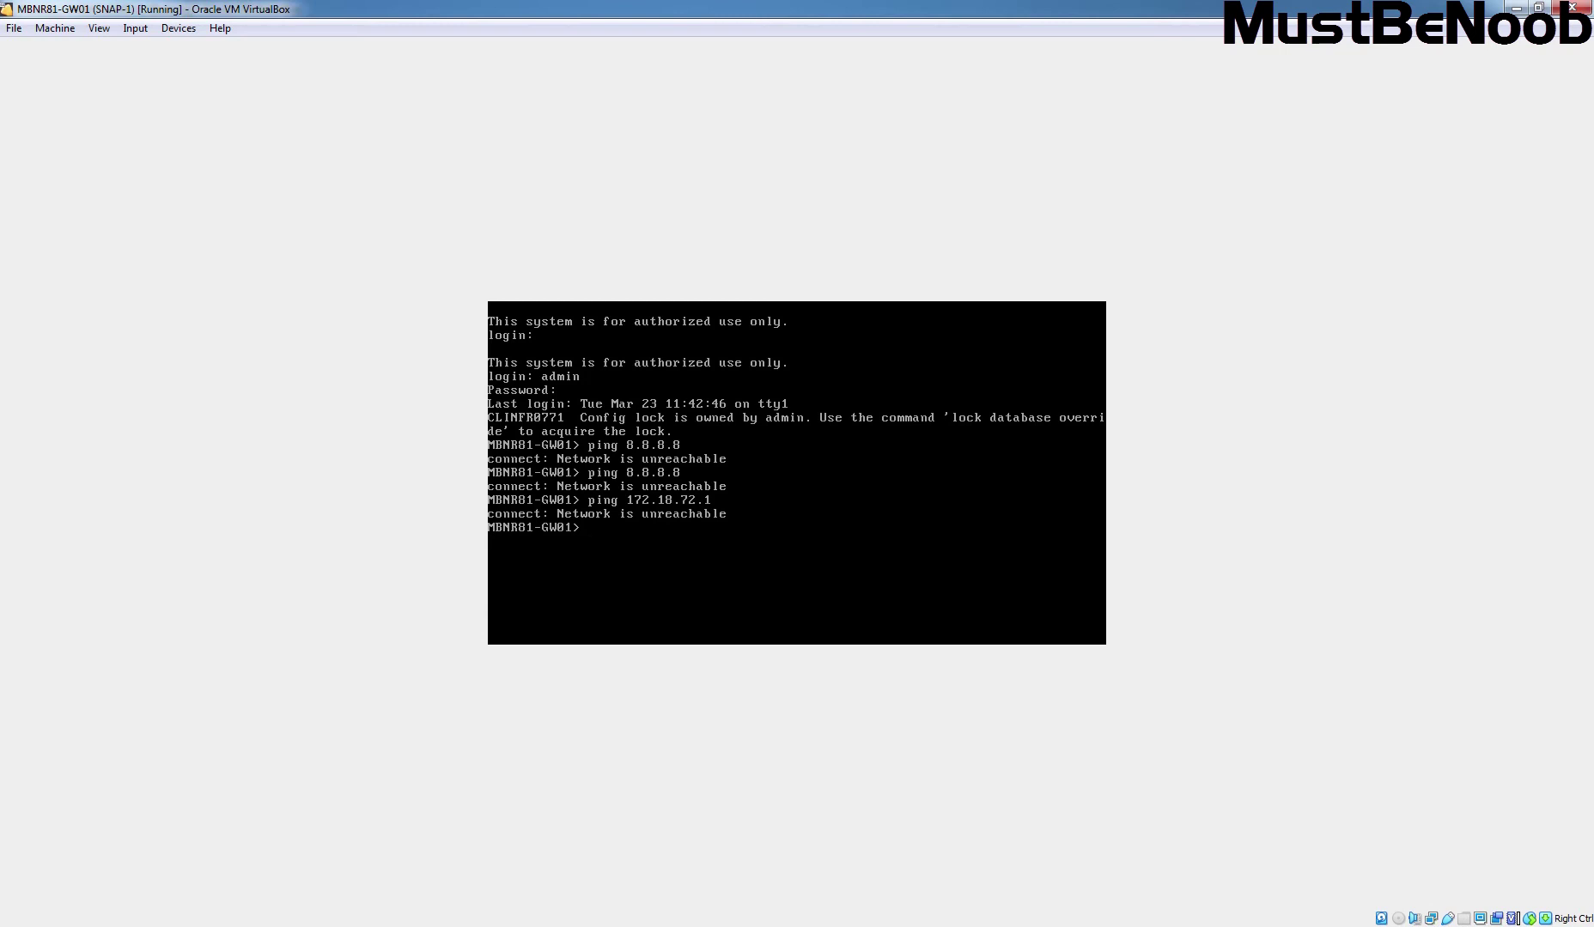
# Check the gateway VM's network settings, confirming Adapter 4 is bridged to the Realtek wireless adapter
pyautogui.click(176, 32)
pyautogui.moveTo(204, 88)
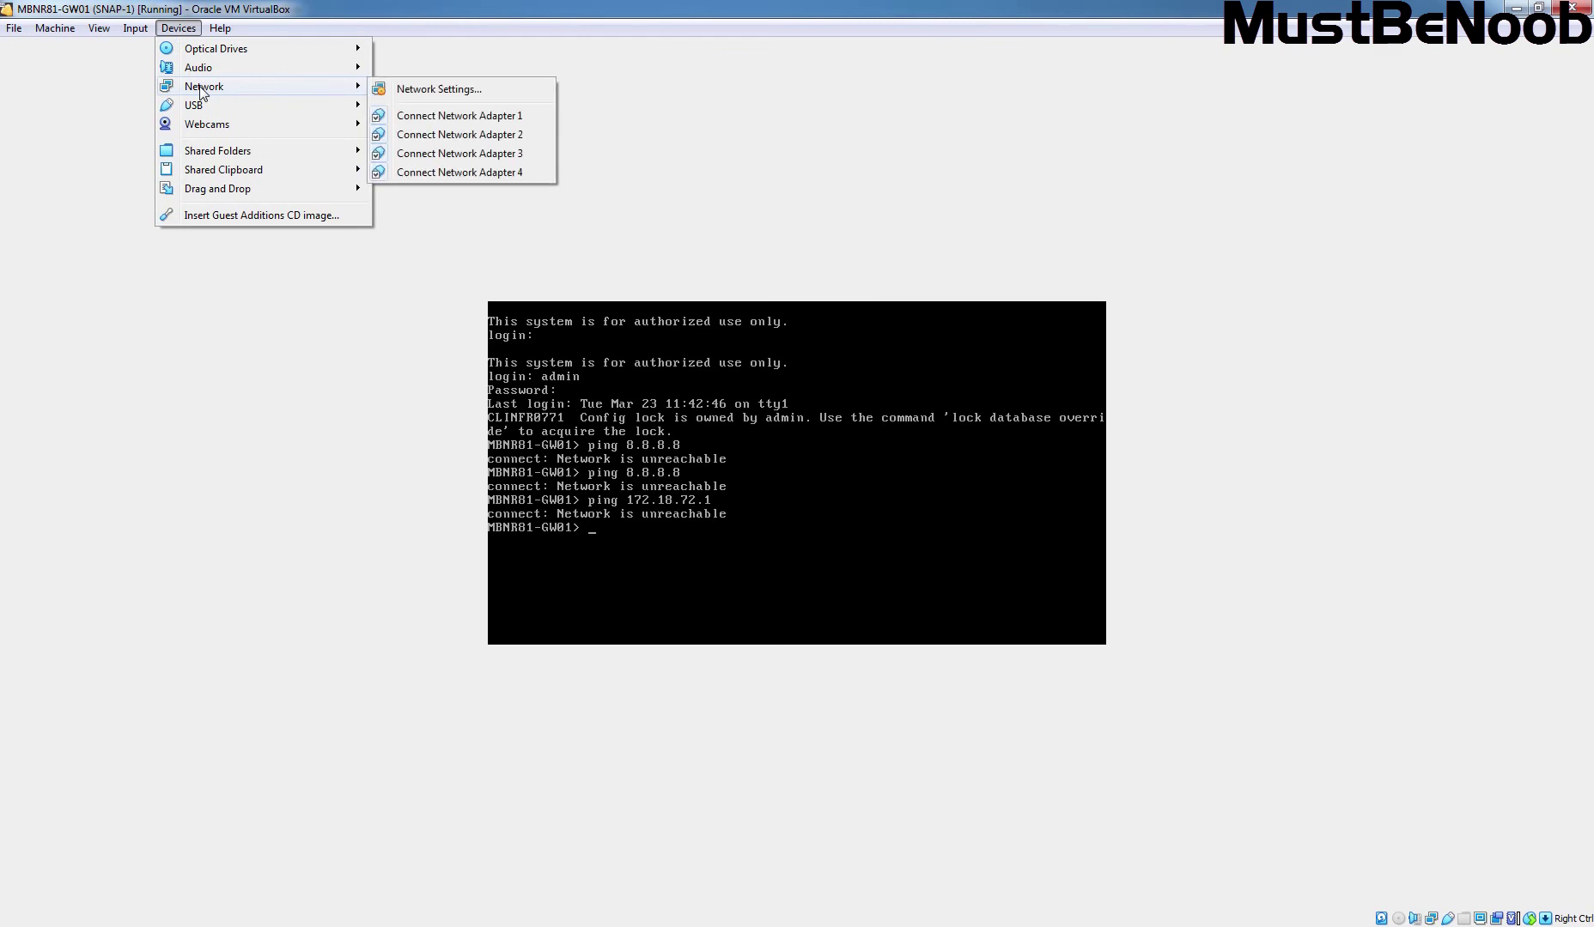
pyautogui.click(436, 91)
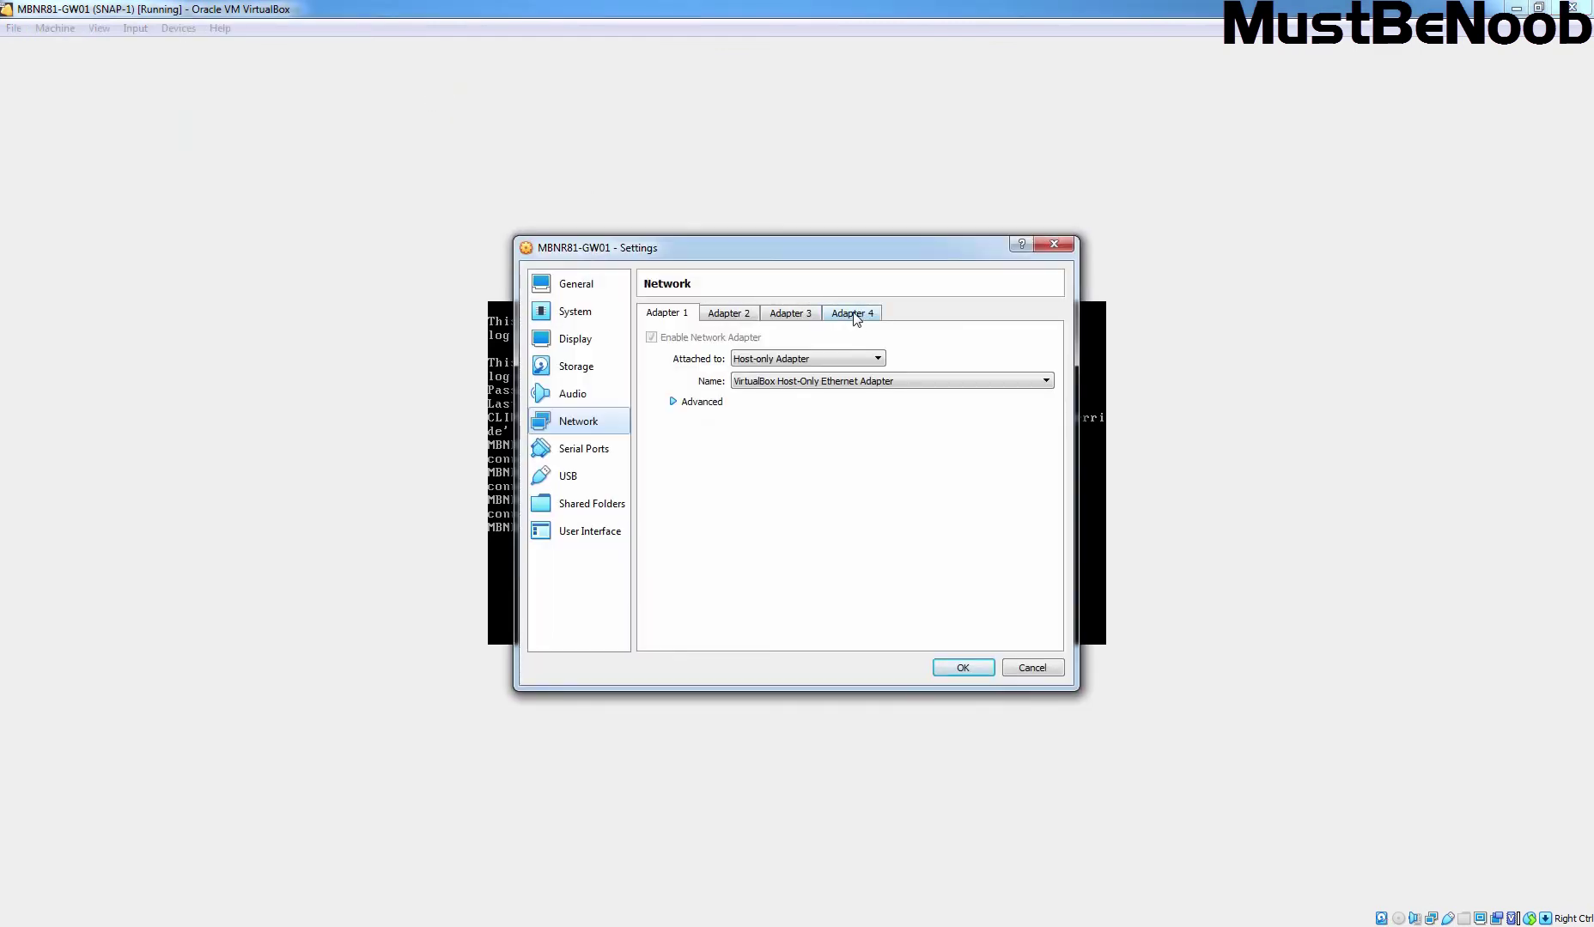
pyautogui.click(855, 318)
pyautogui.press('Tab')
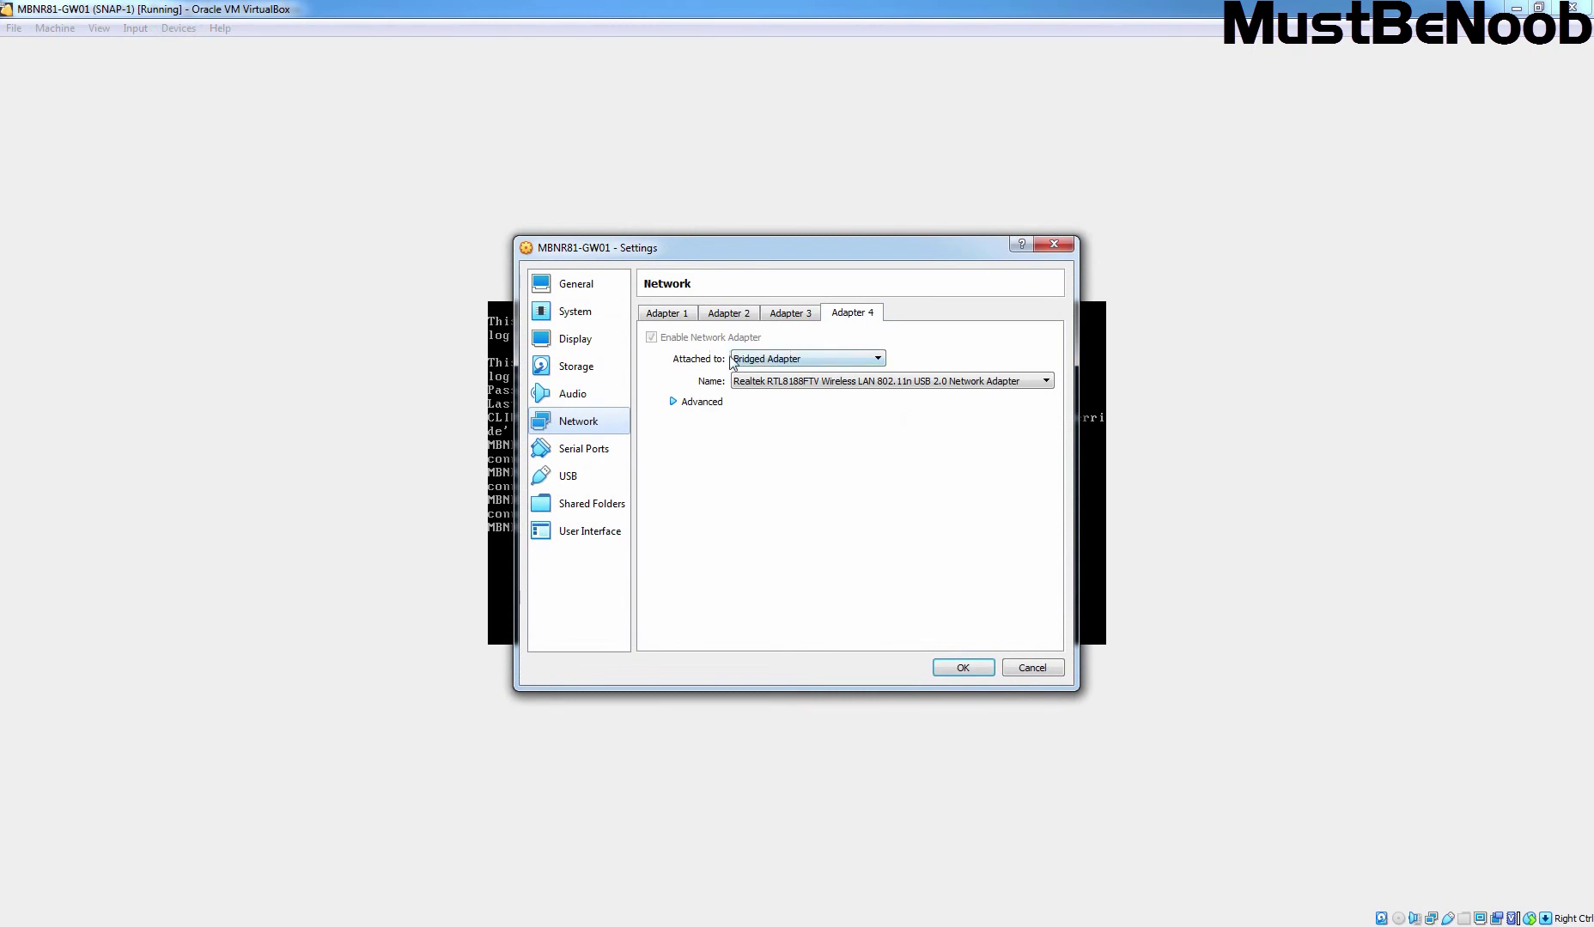
pyautogui.click(958, 668)
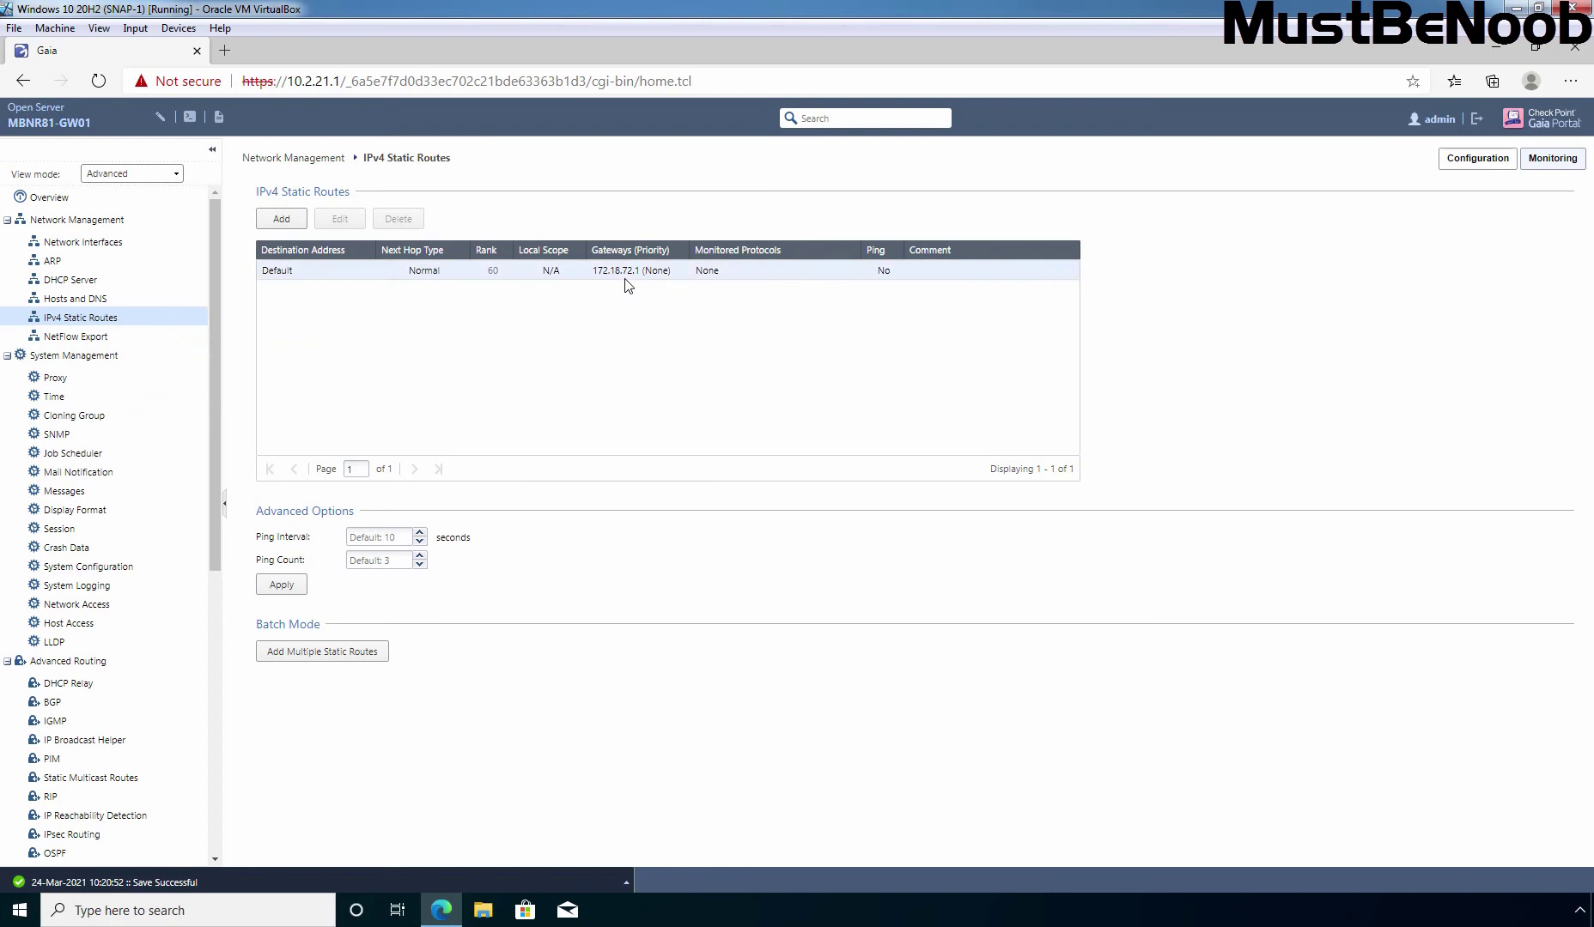
# Tick Enable on eth3 in Network Interfaces so its link status turns Up
pyautogui.click(72, 248)
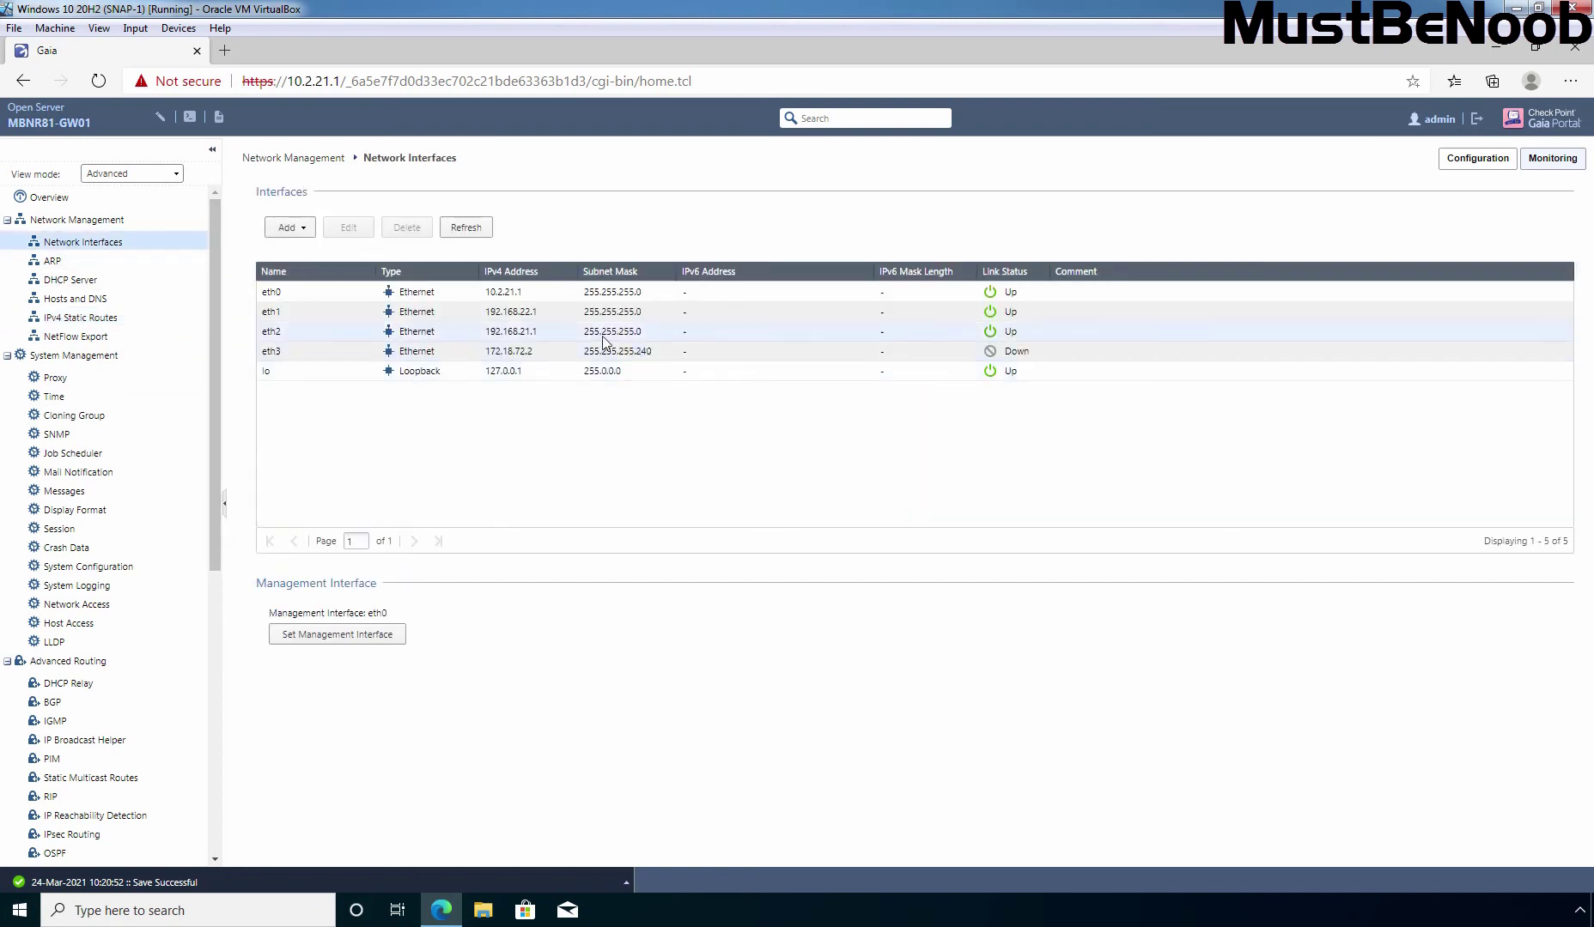
pyautogui.click(360, 354)
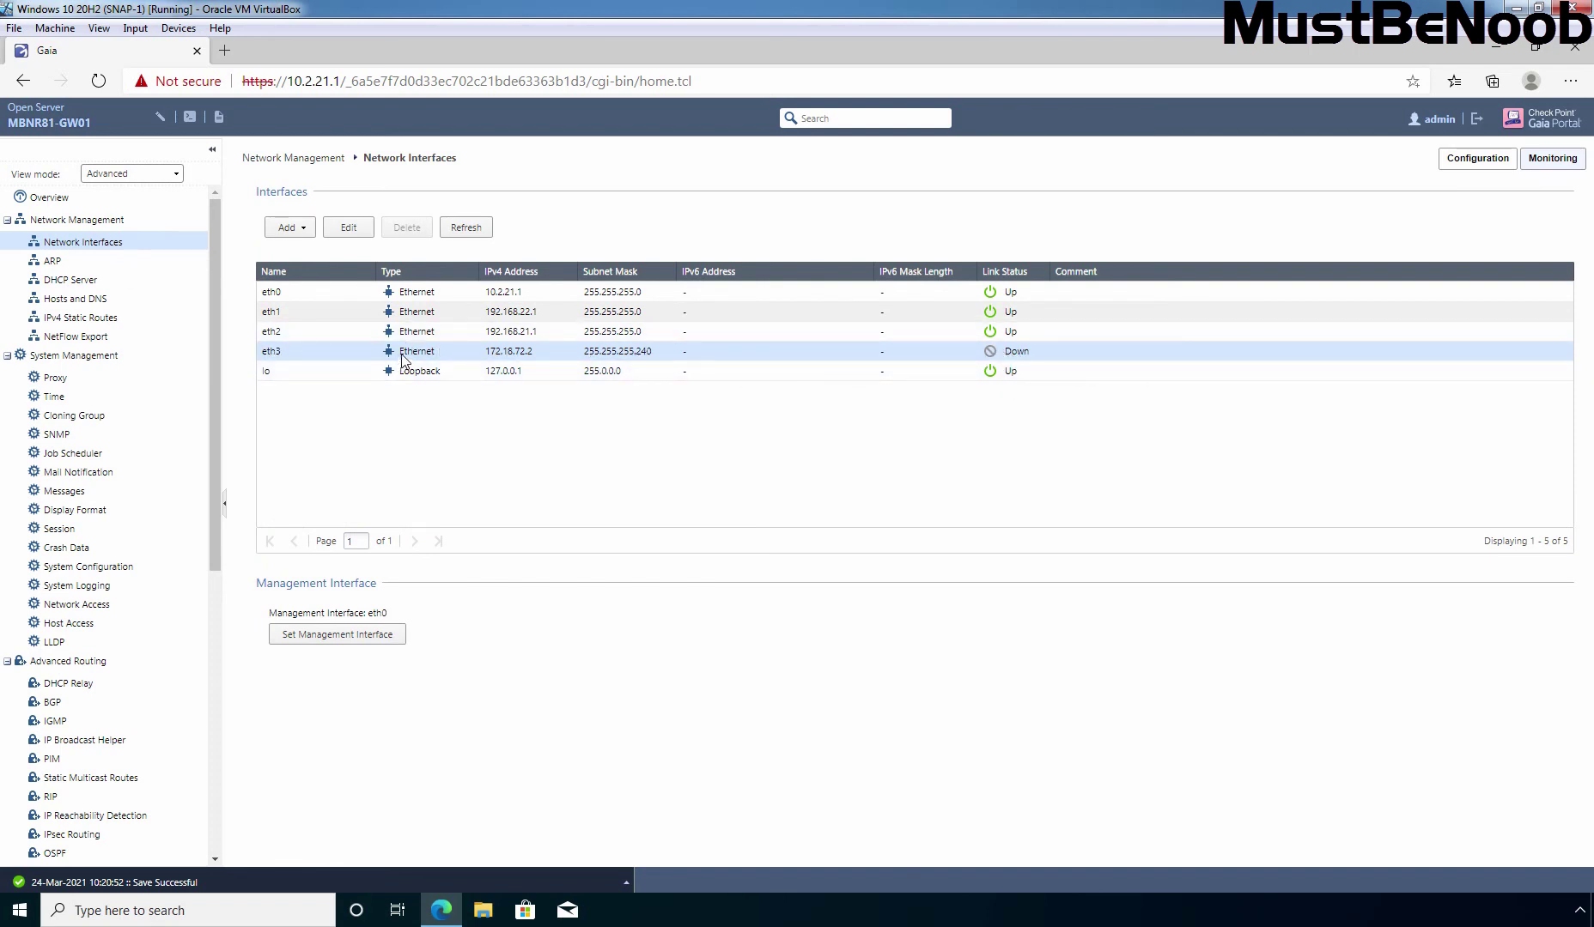
pyautogui.click(341, 234)
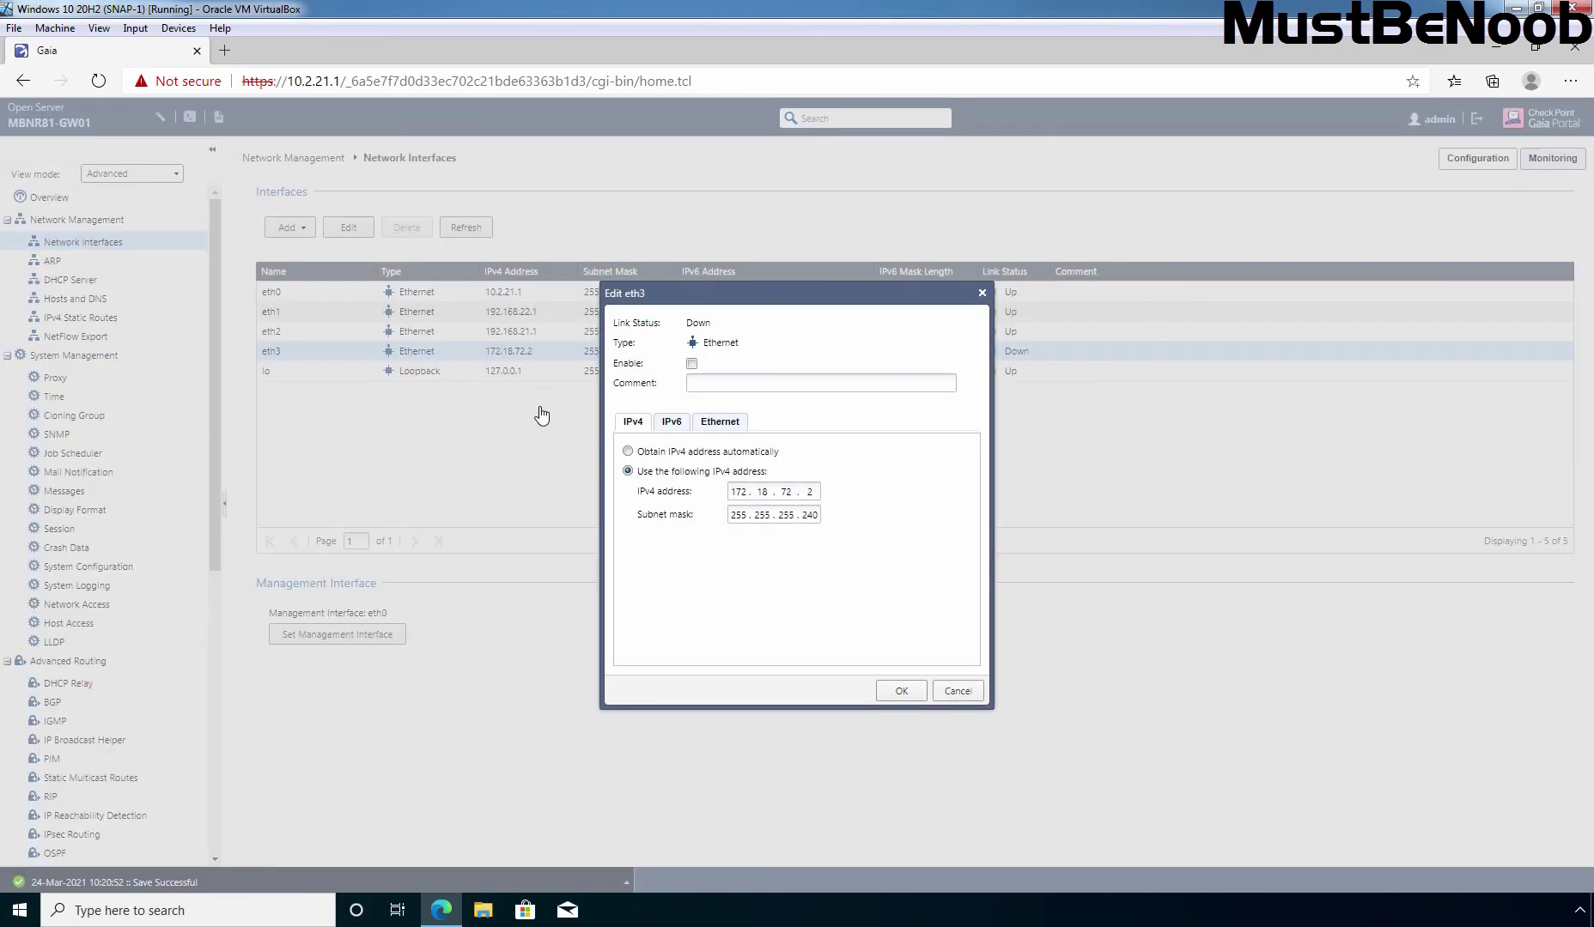
pyautogui.click(691, 364)
pyautogui.click(900, 692)
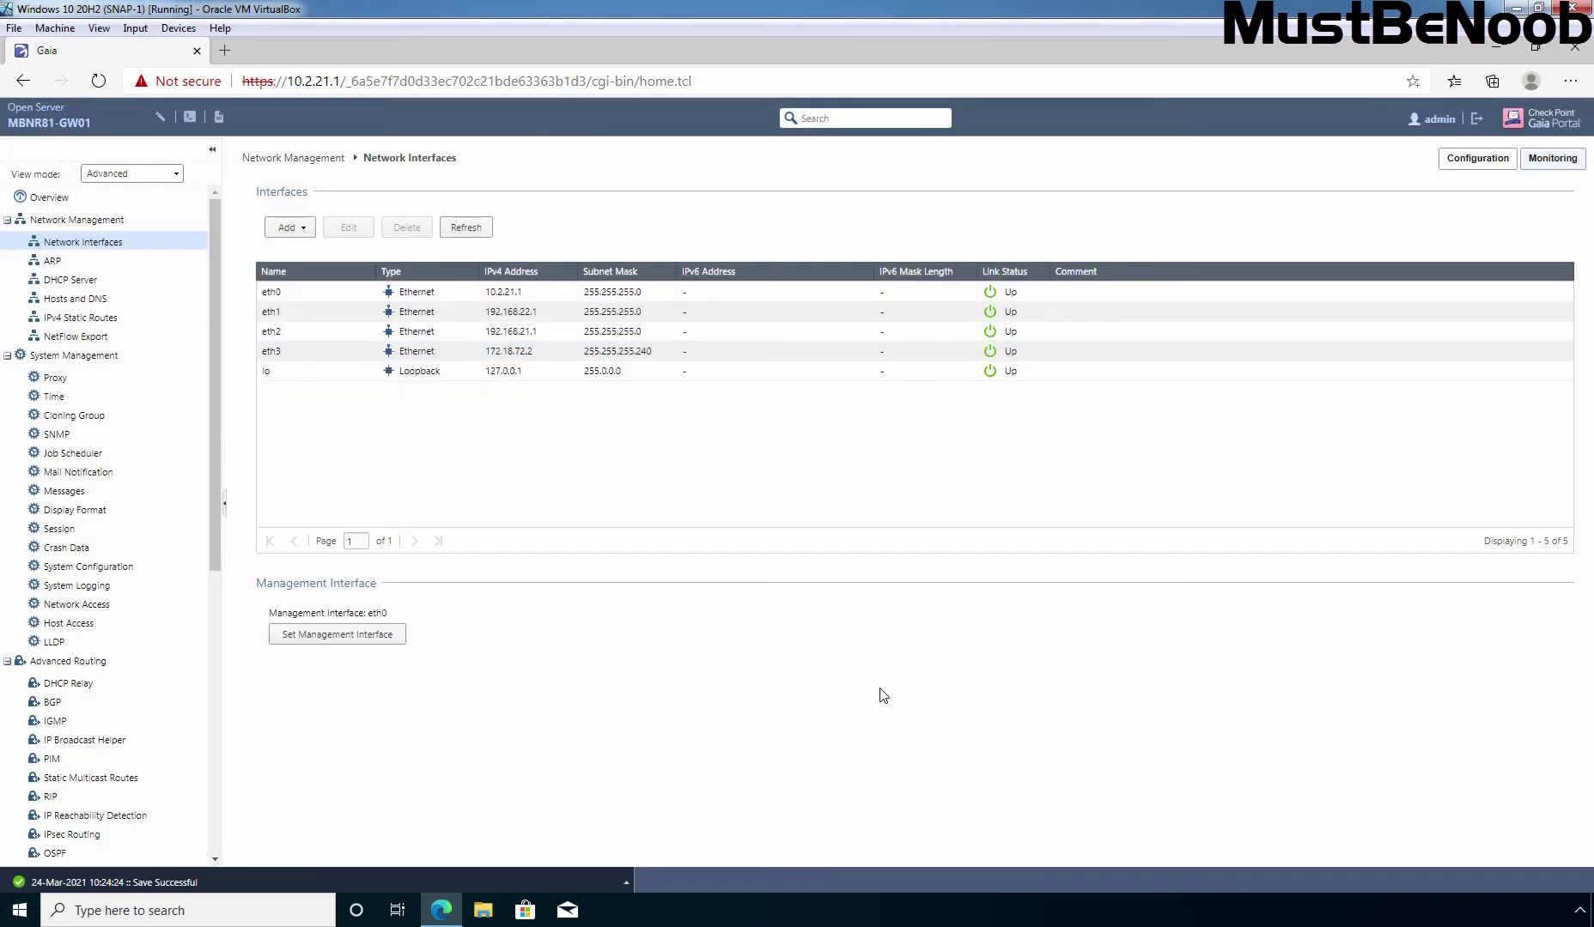
# Rerun ping 172.18.72.1 and ping 8.8.8.8 on the gateway console, both now succeeding
pyautogui.hotkey('alt', 'Tab')
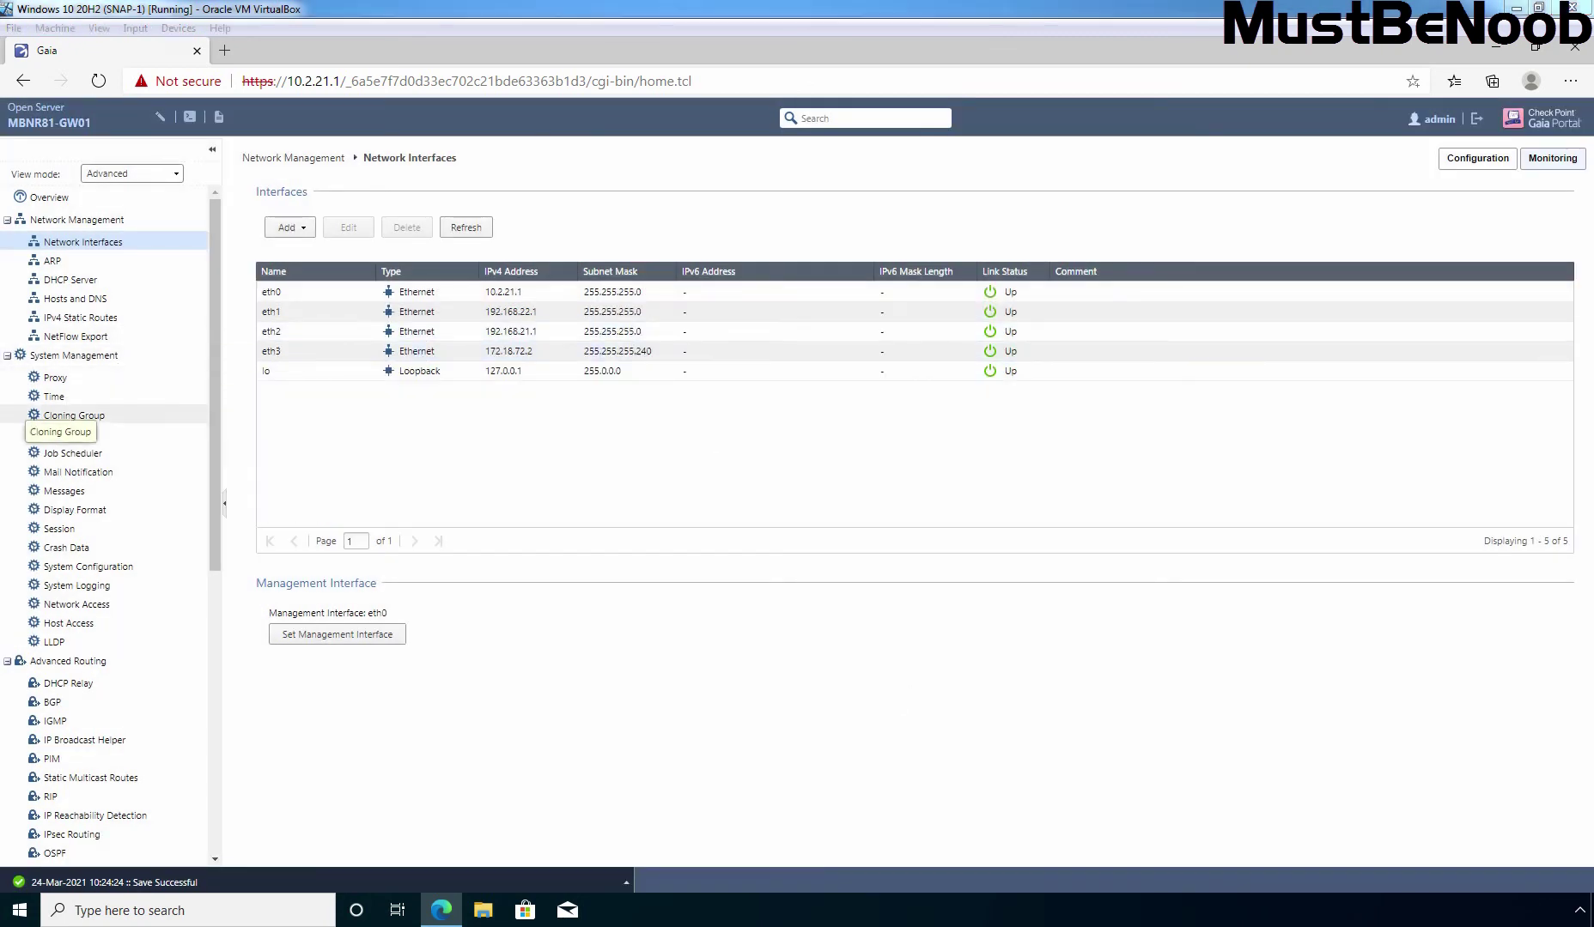
pyautogui.press('Up')
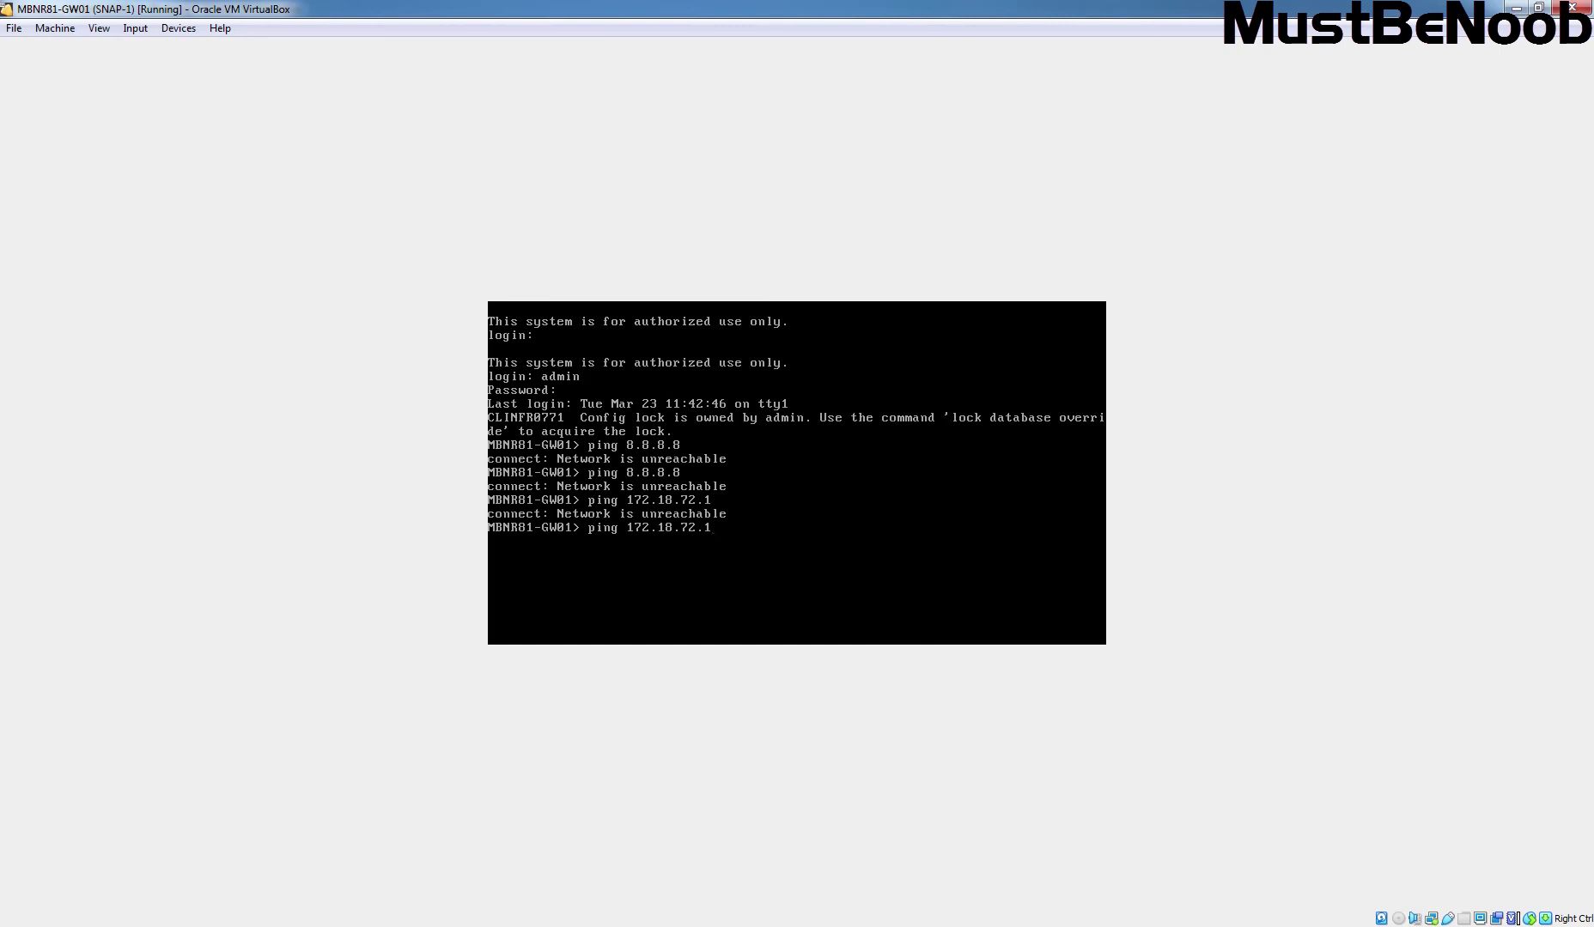
pyautogui.press('Return')
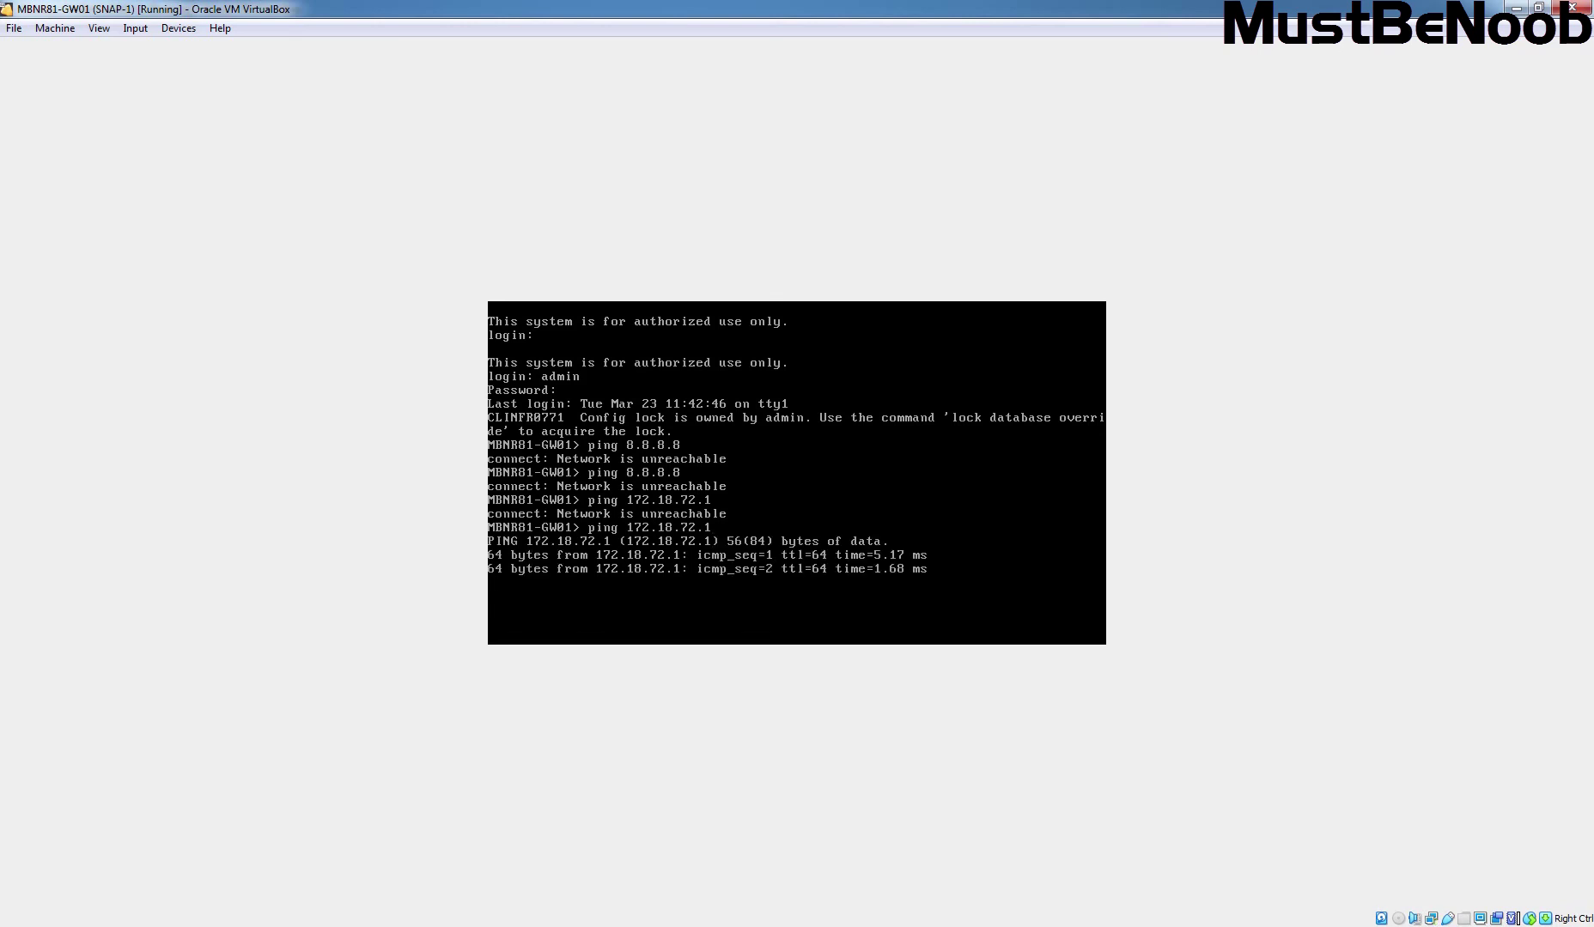
pyautogui.hotkey('ctrl', 'c')
pyautogui.press('Up')
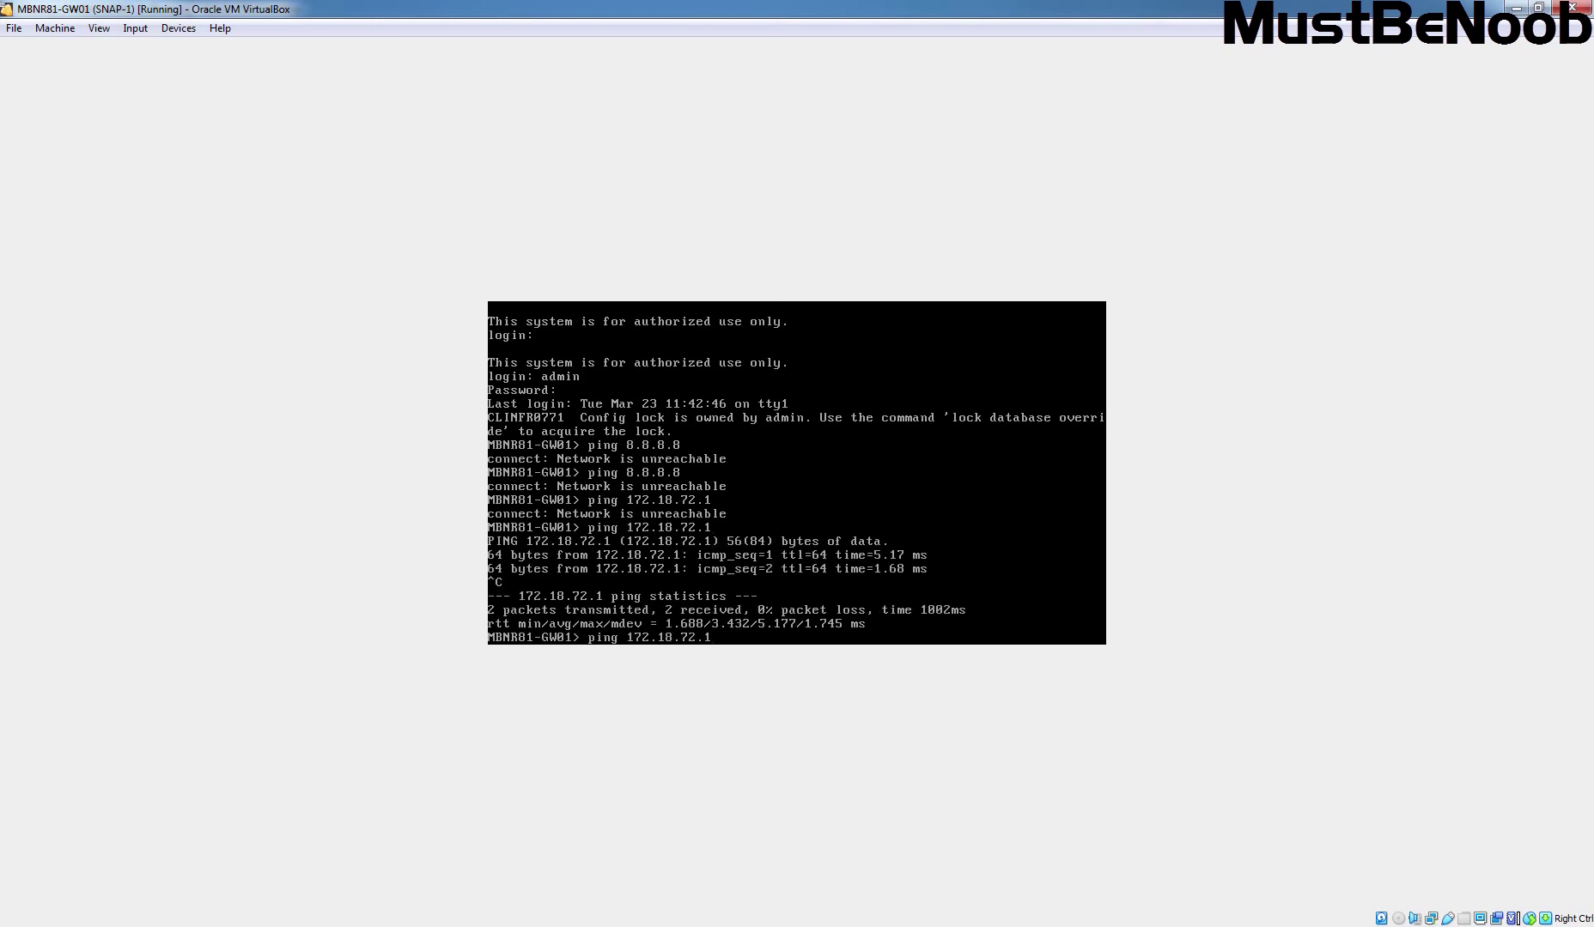
pyautogui.press('Up')
pyautogui.press('Up')
pyautogui.press('Return')
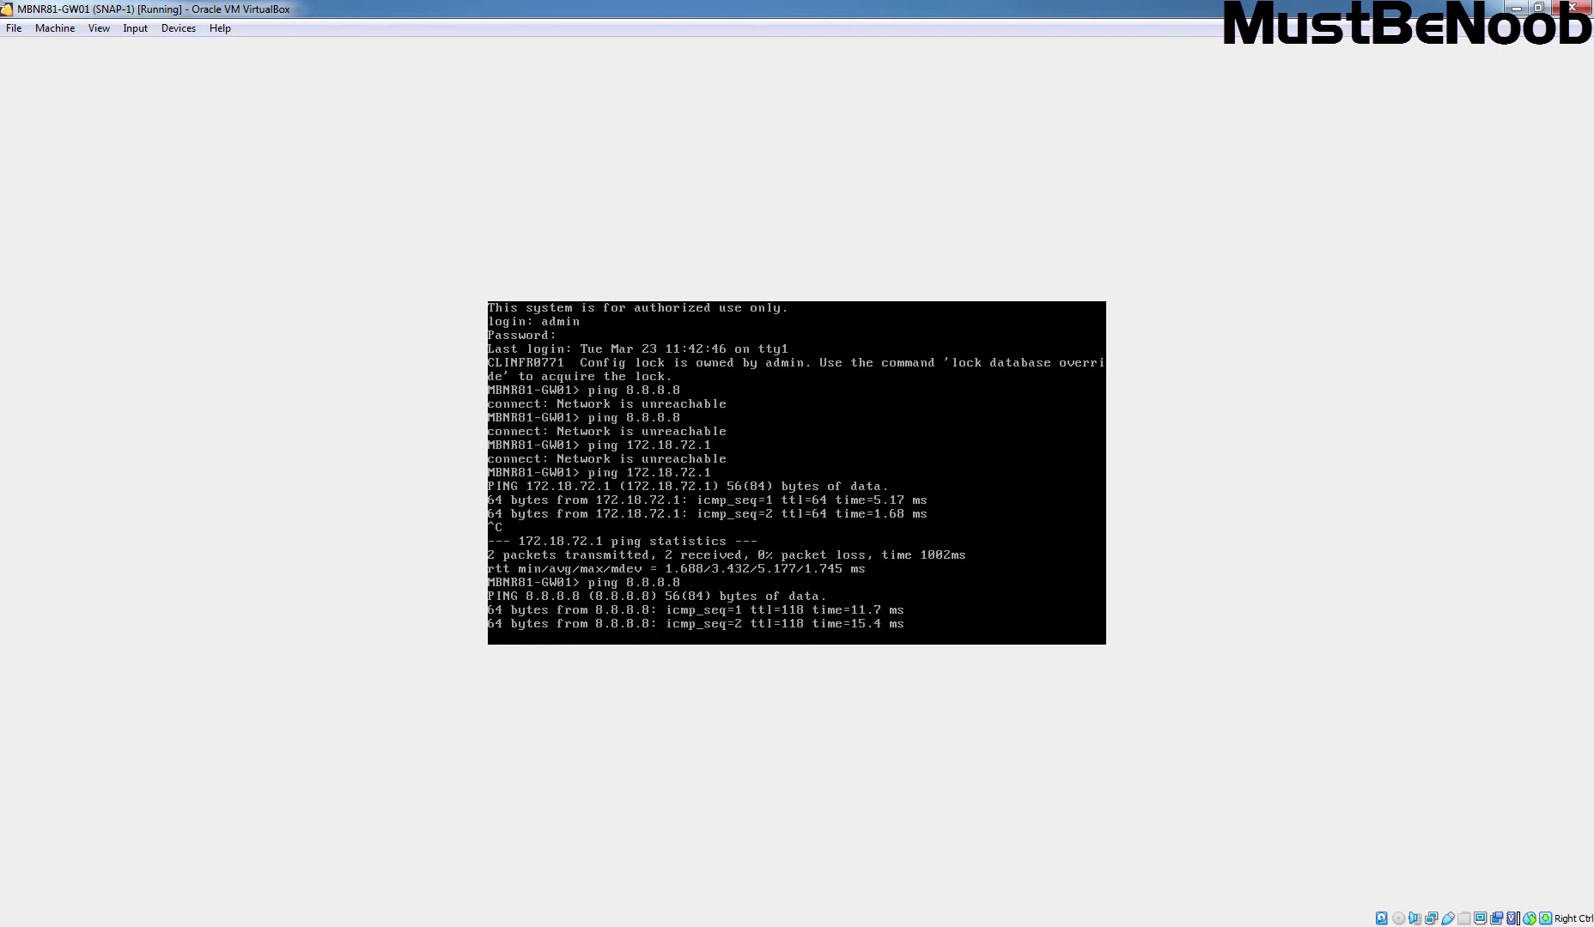
pyautogui.hotkey('ctrl', 'c')
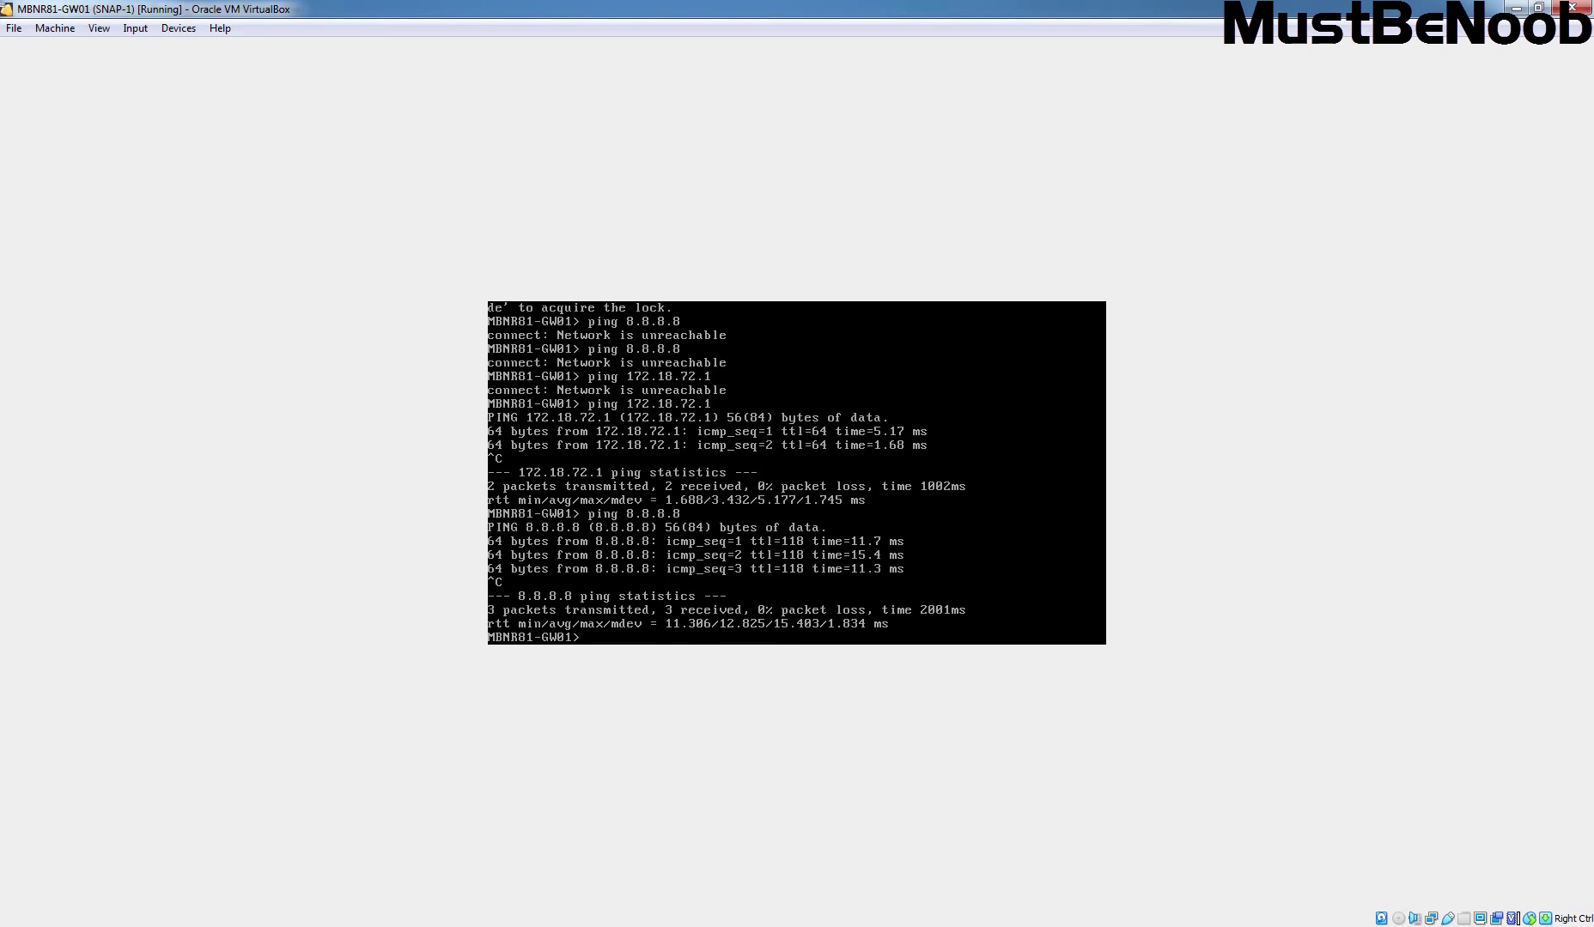
# Ping google.com from the console, which fails with unknown host
pyautogui.write('ping google.com')
pyautogui.press('Return')
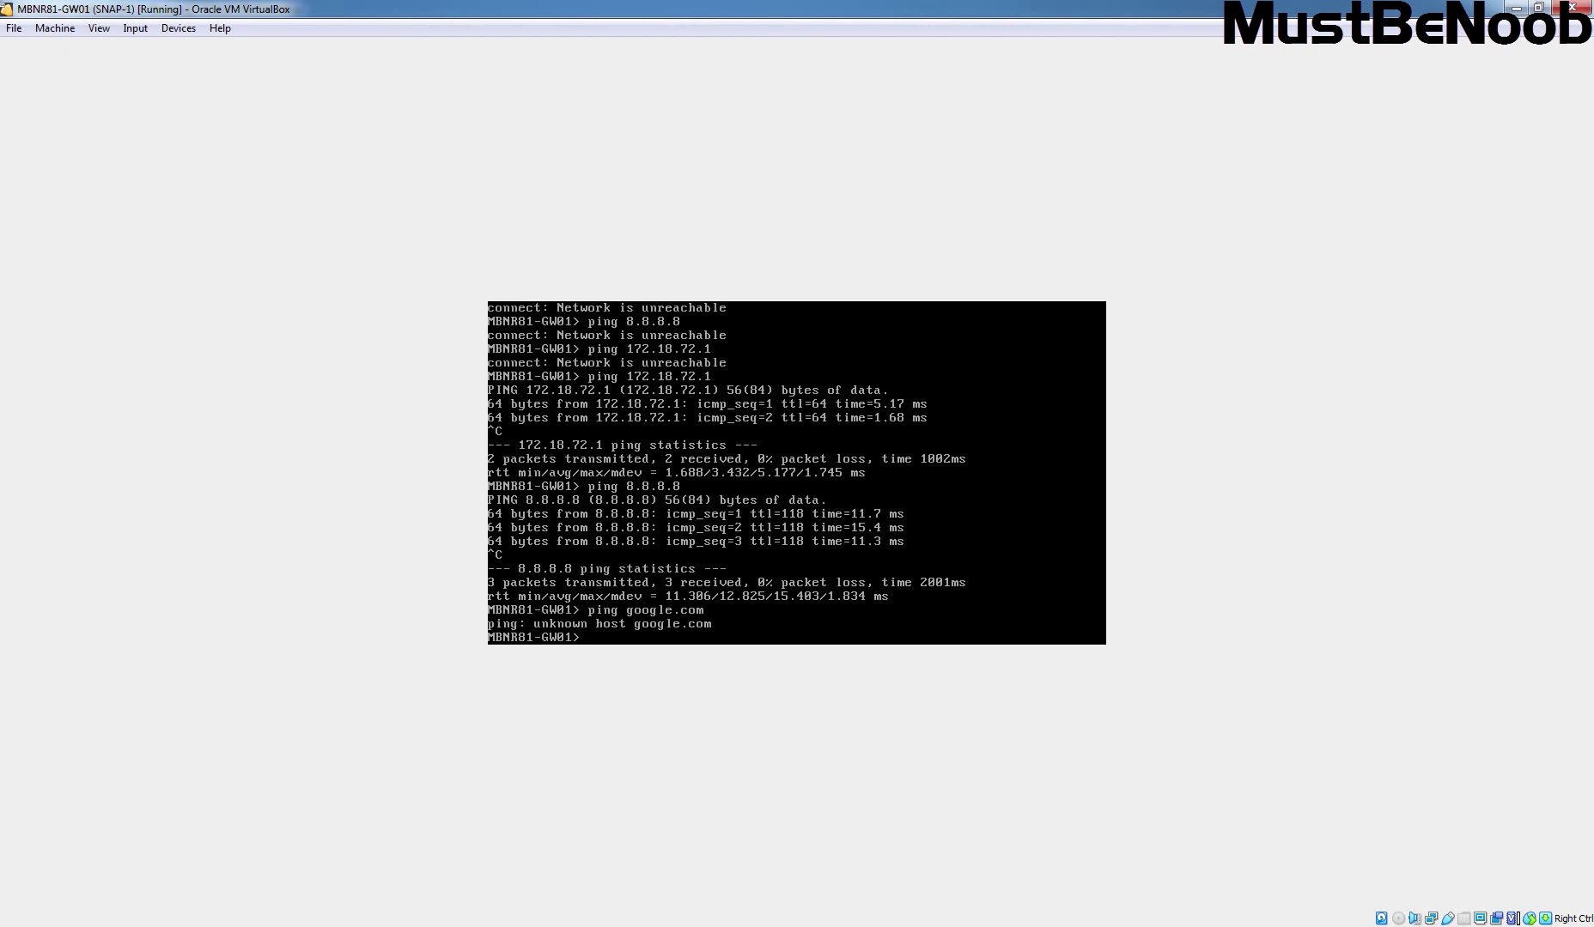
pyautogui.hotkey('alt', 'Tab')
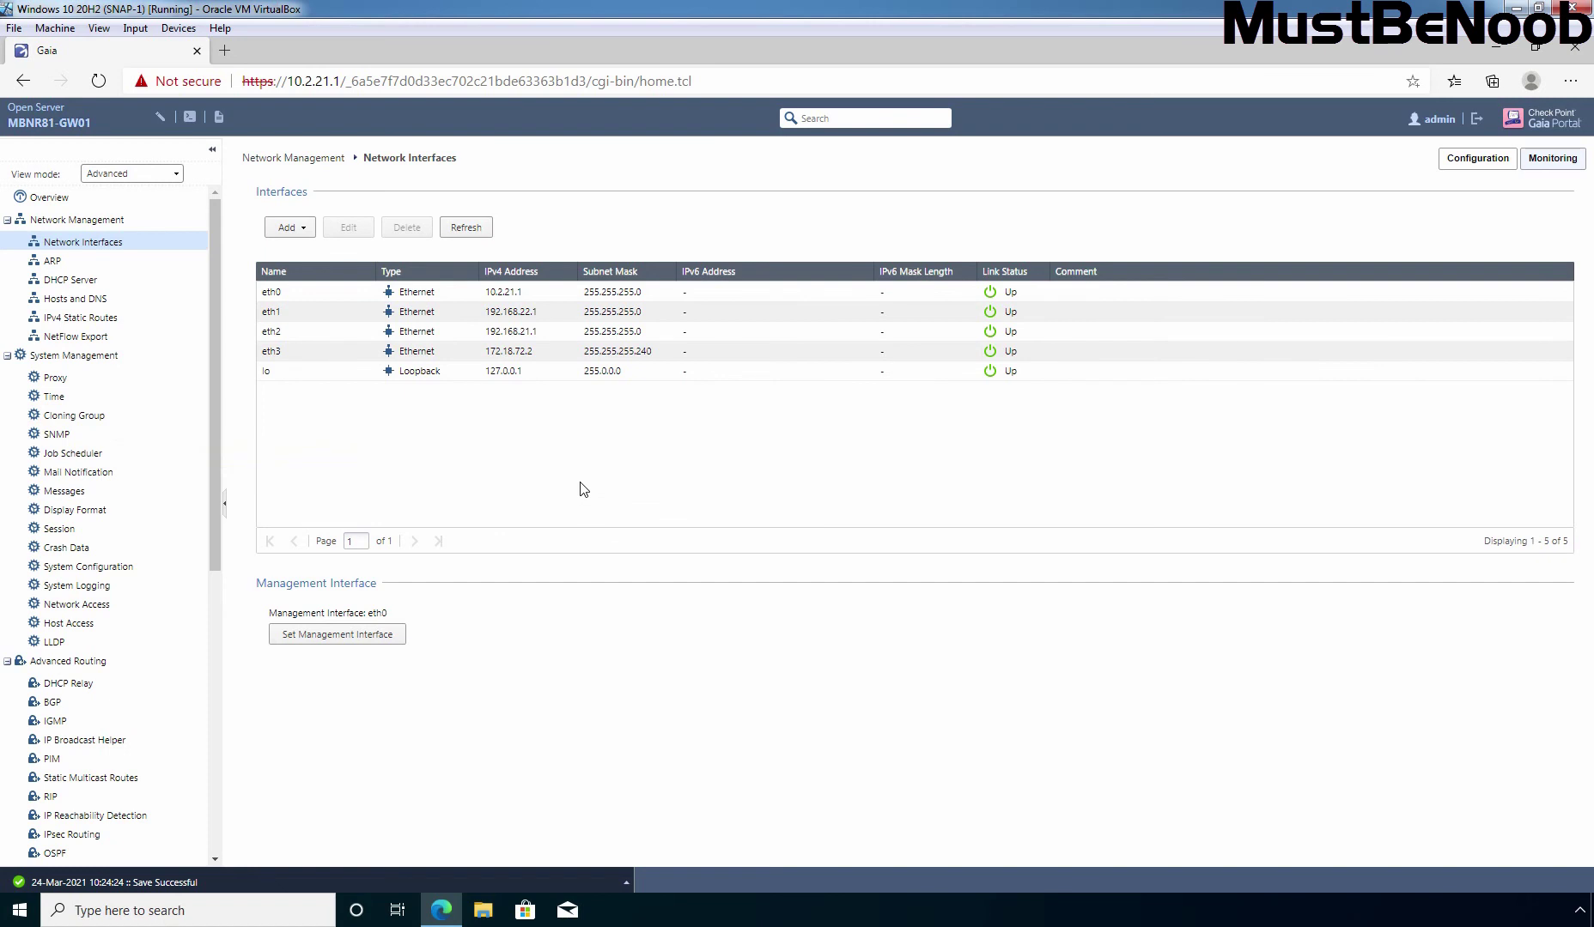
# Apply 8.8.8.8 as the primary DNS server under Hosts and DNS, then return to the gateway console
pyautogui.click(54, 302)
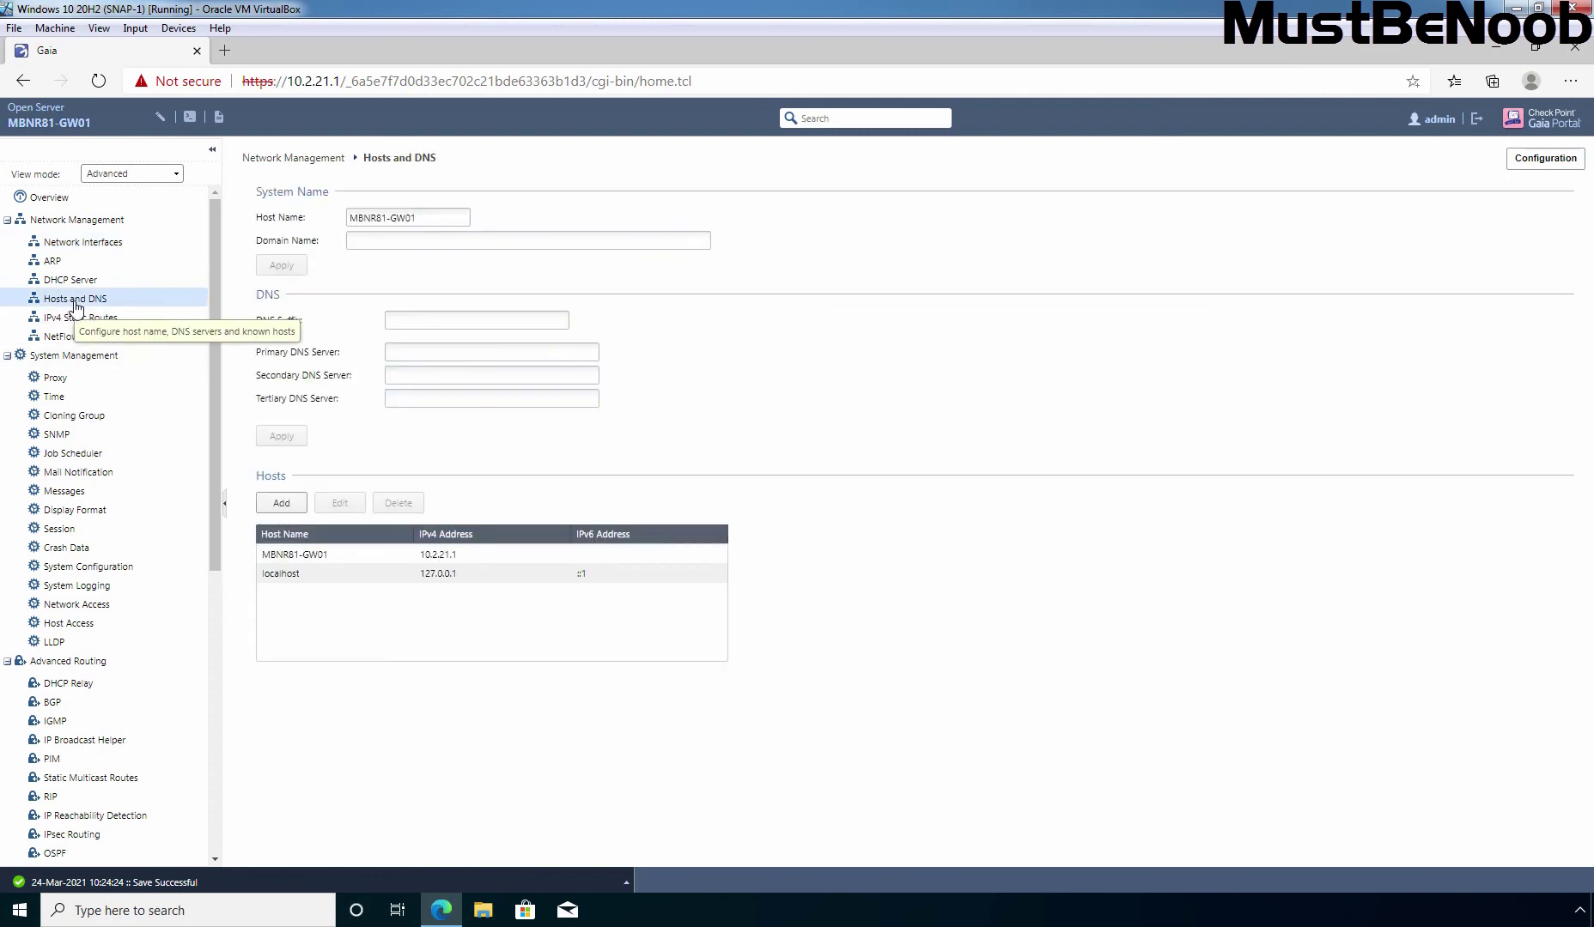
pyautogui.click(430, 352)
pyautogui.write('8')
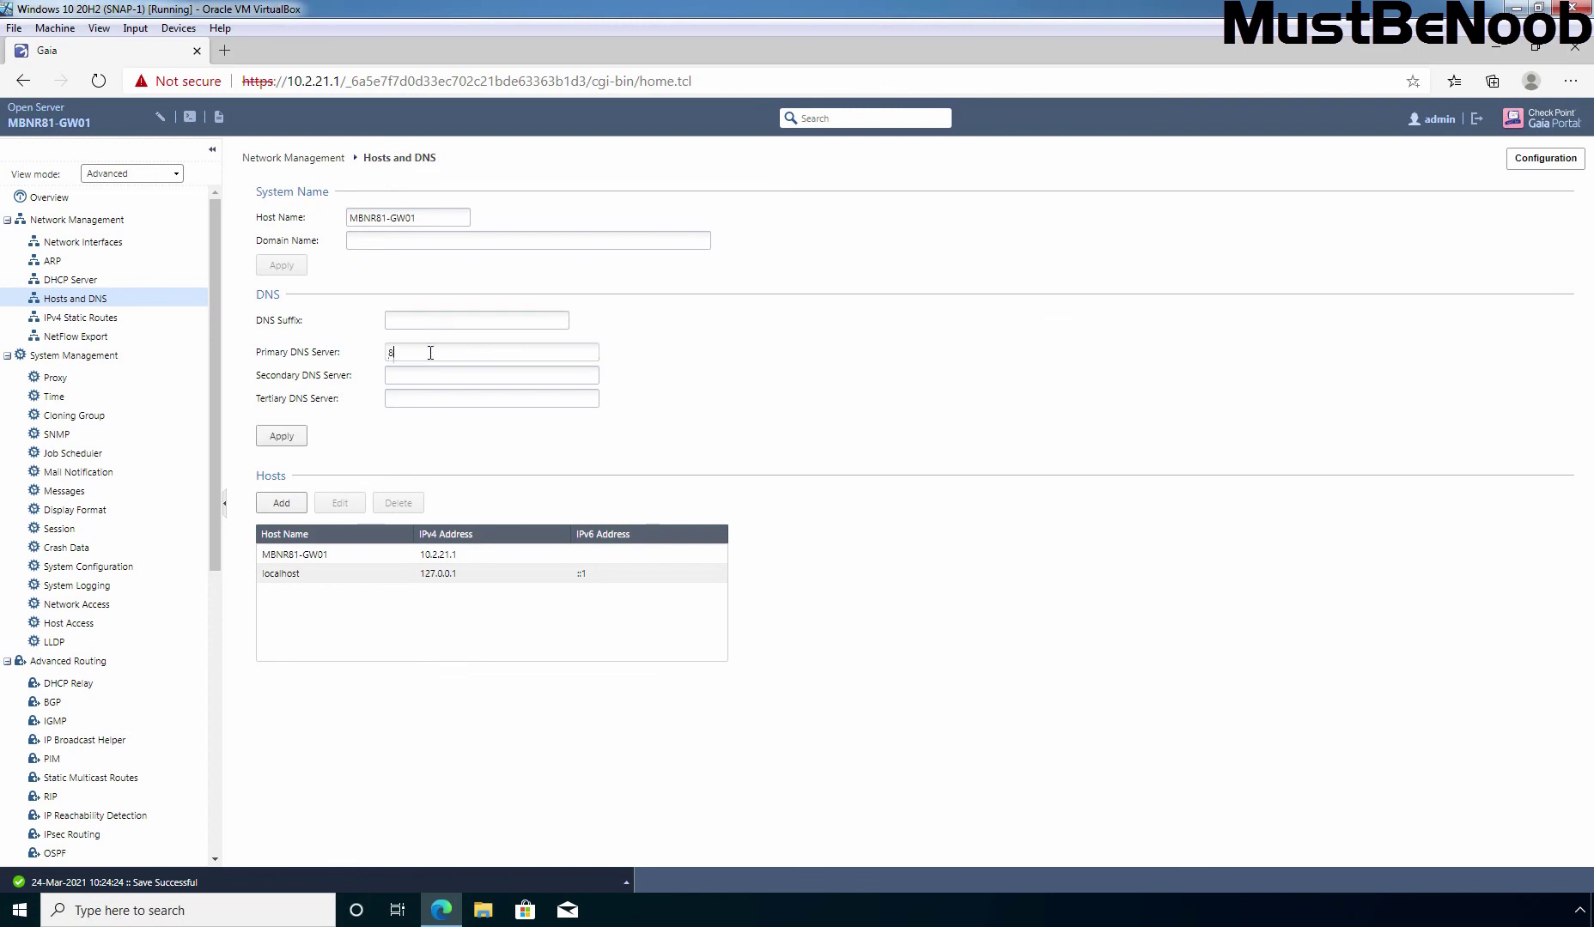
pyautogui.write('.8.8.8')
pyautogui.click(284, 438)
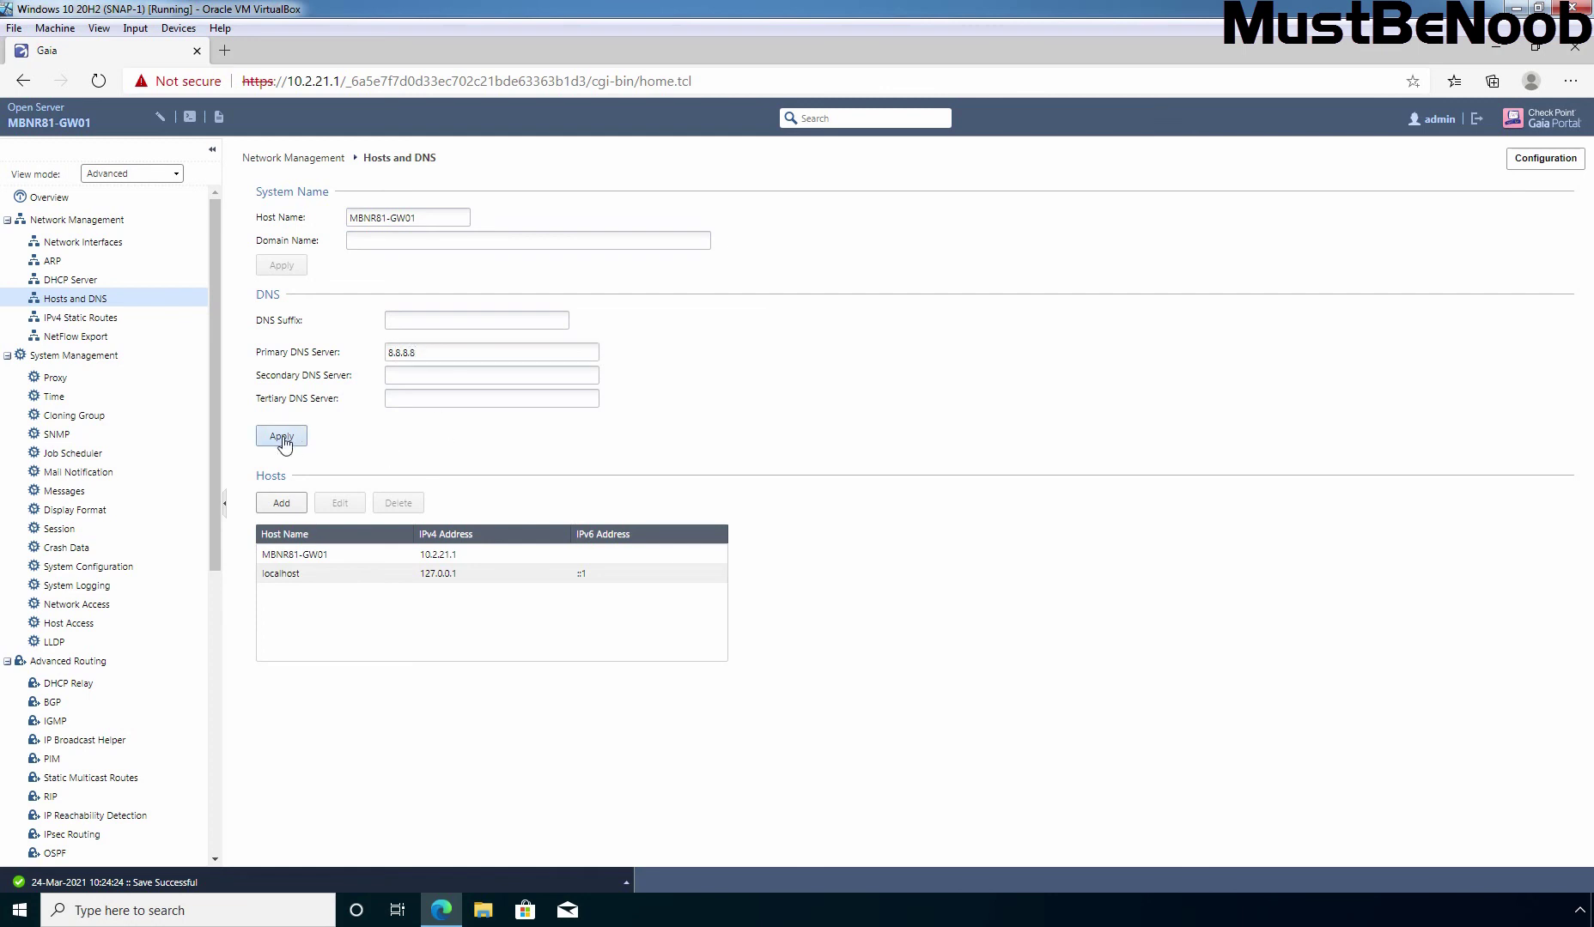
pyautogui.click(401, 373)
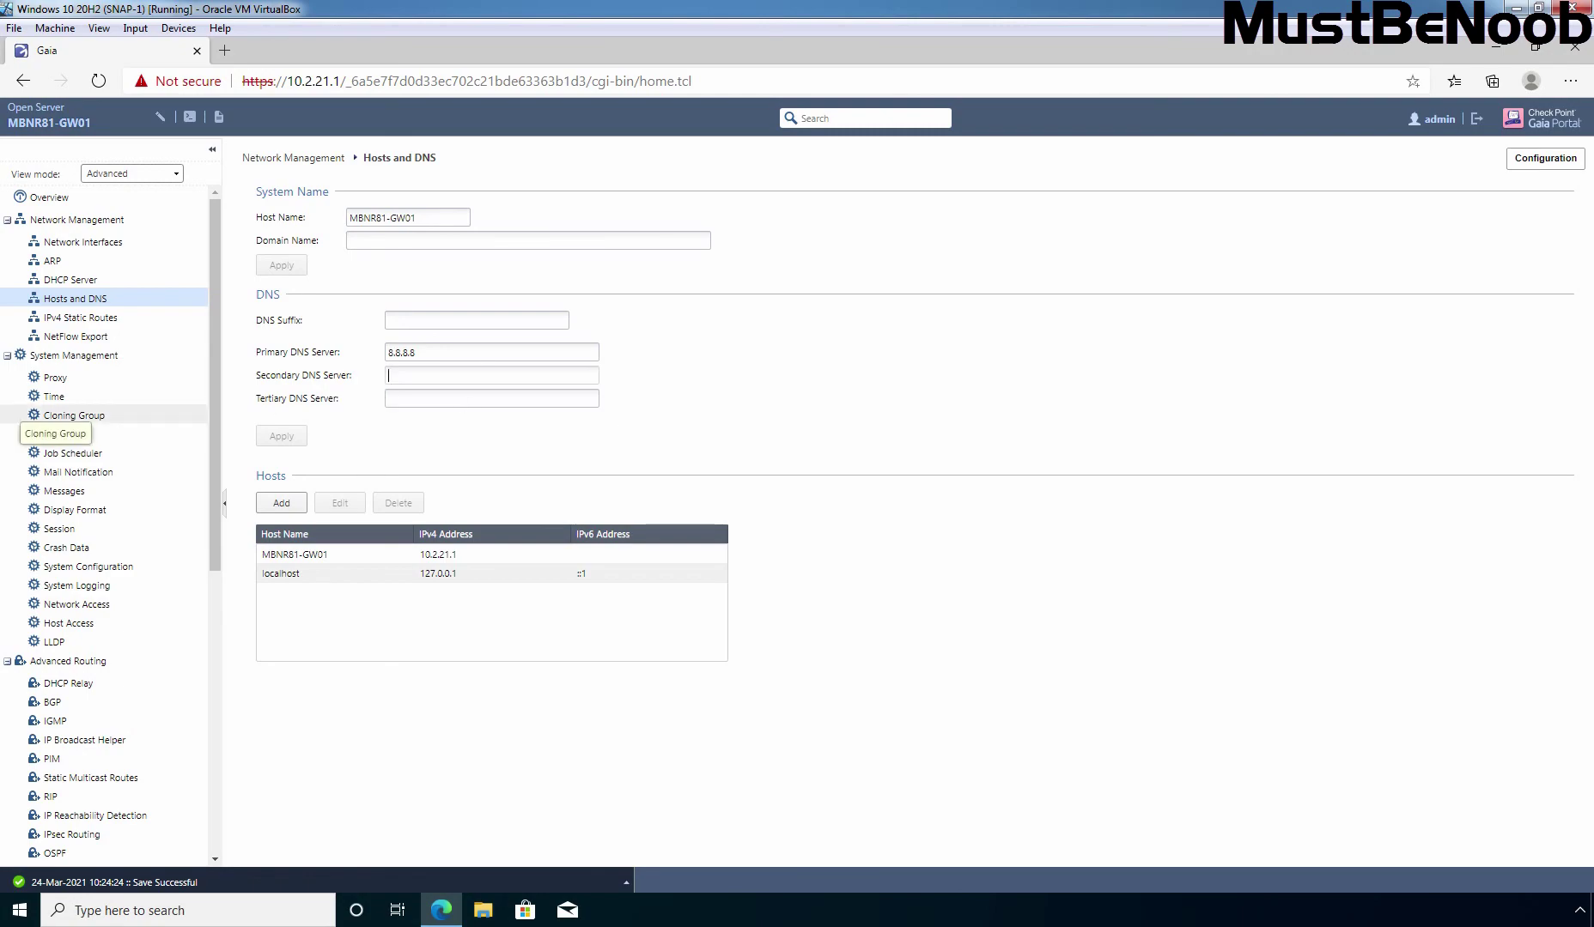
pyautogui.click(107, 446)
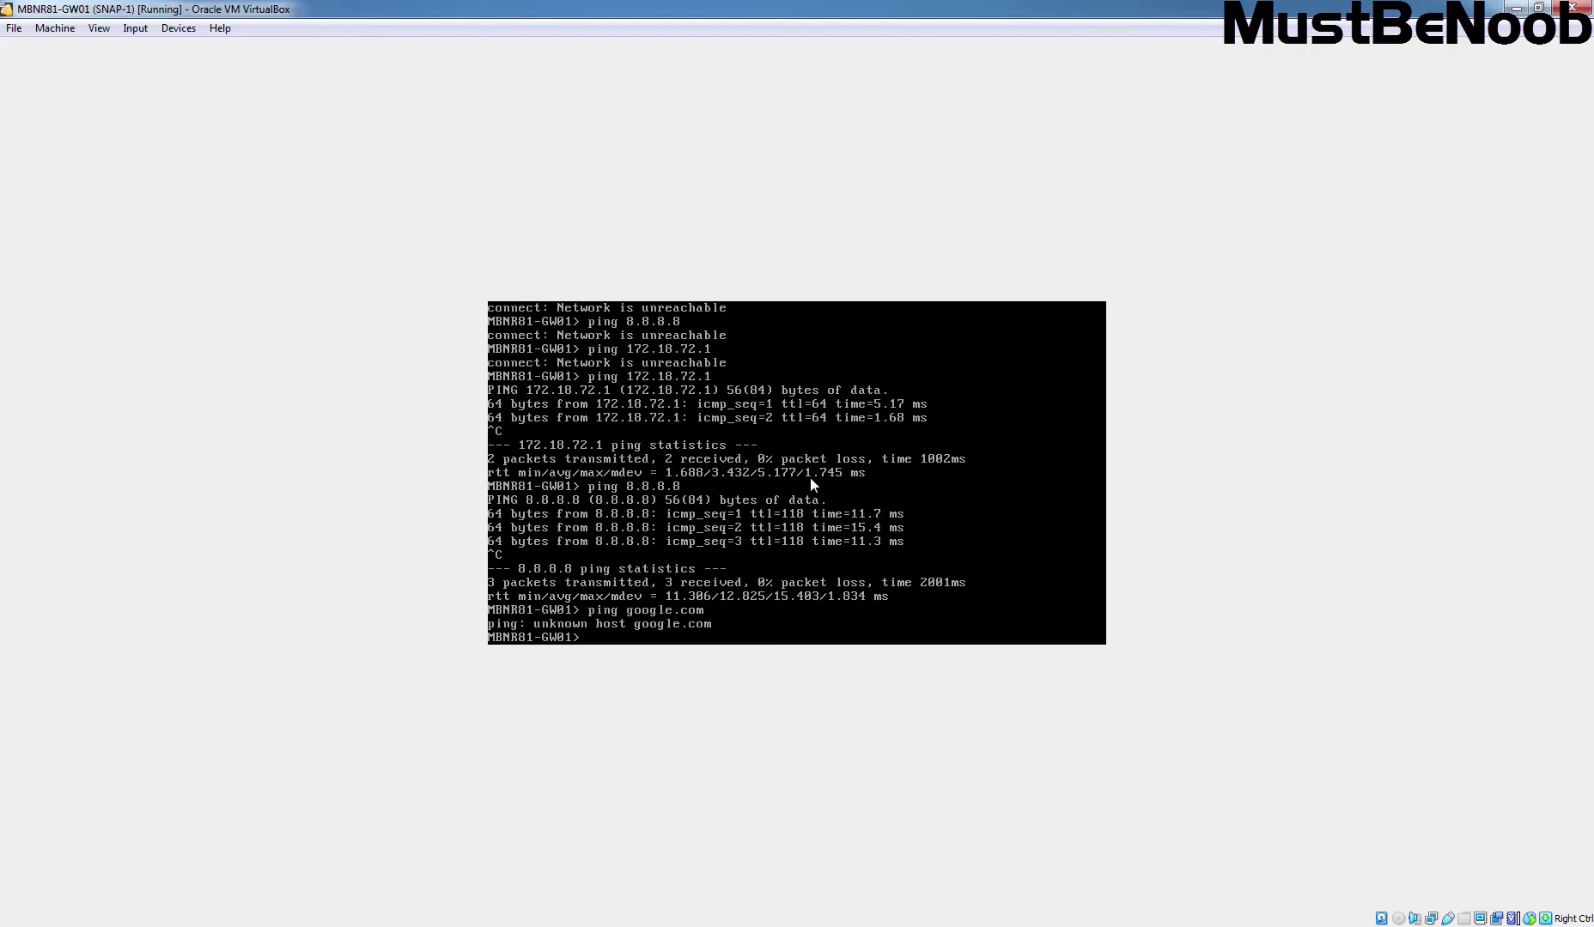
# Rerun ping google.com, which resolves to 142.250.76.174 with 0% packet loss, then stop it
pyautogui.press('Up')
pyautogui.press('Return')
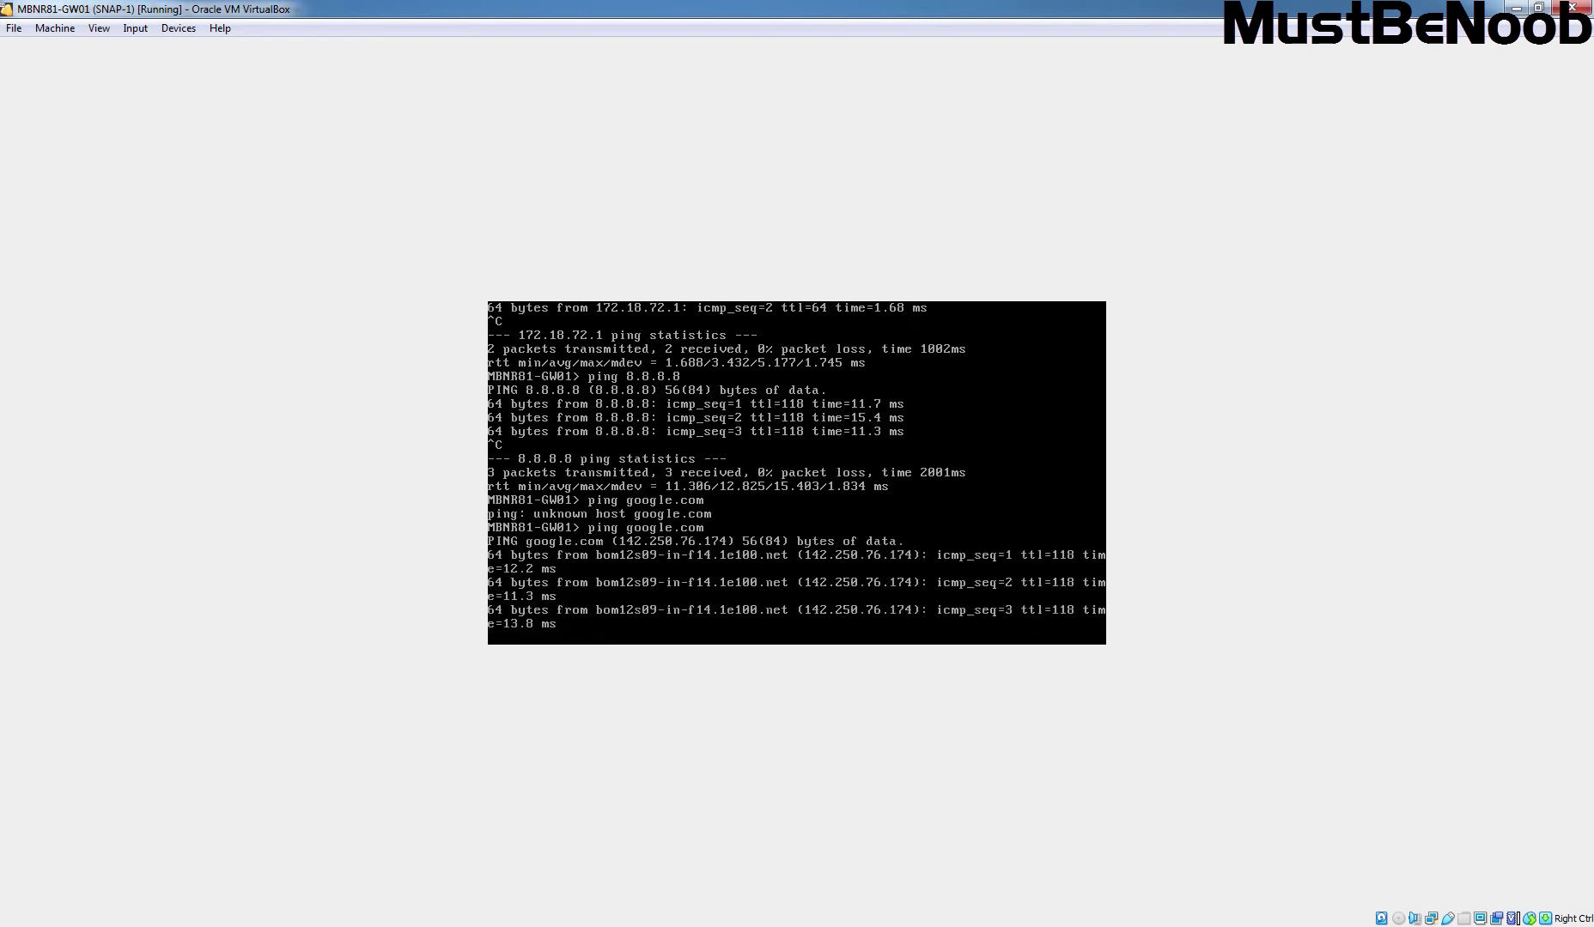
pyautogui.hotkey('ctrl', 'c')
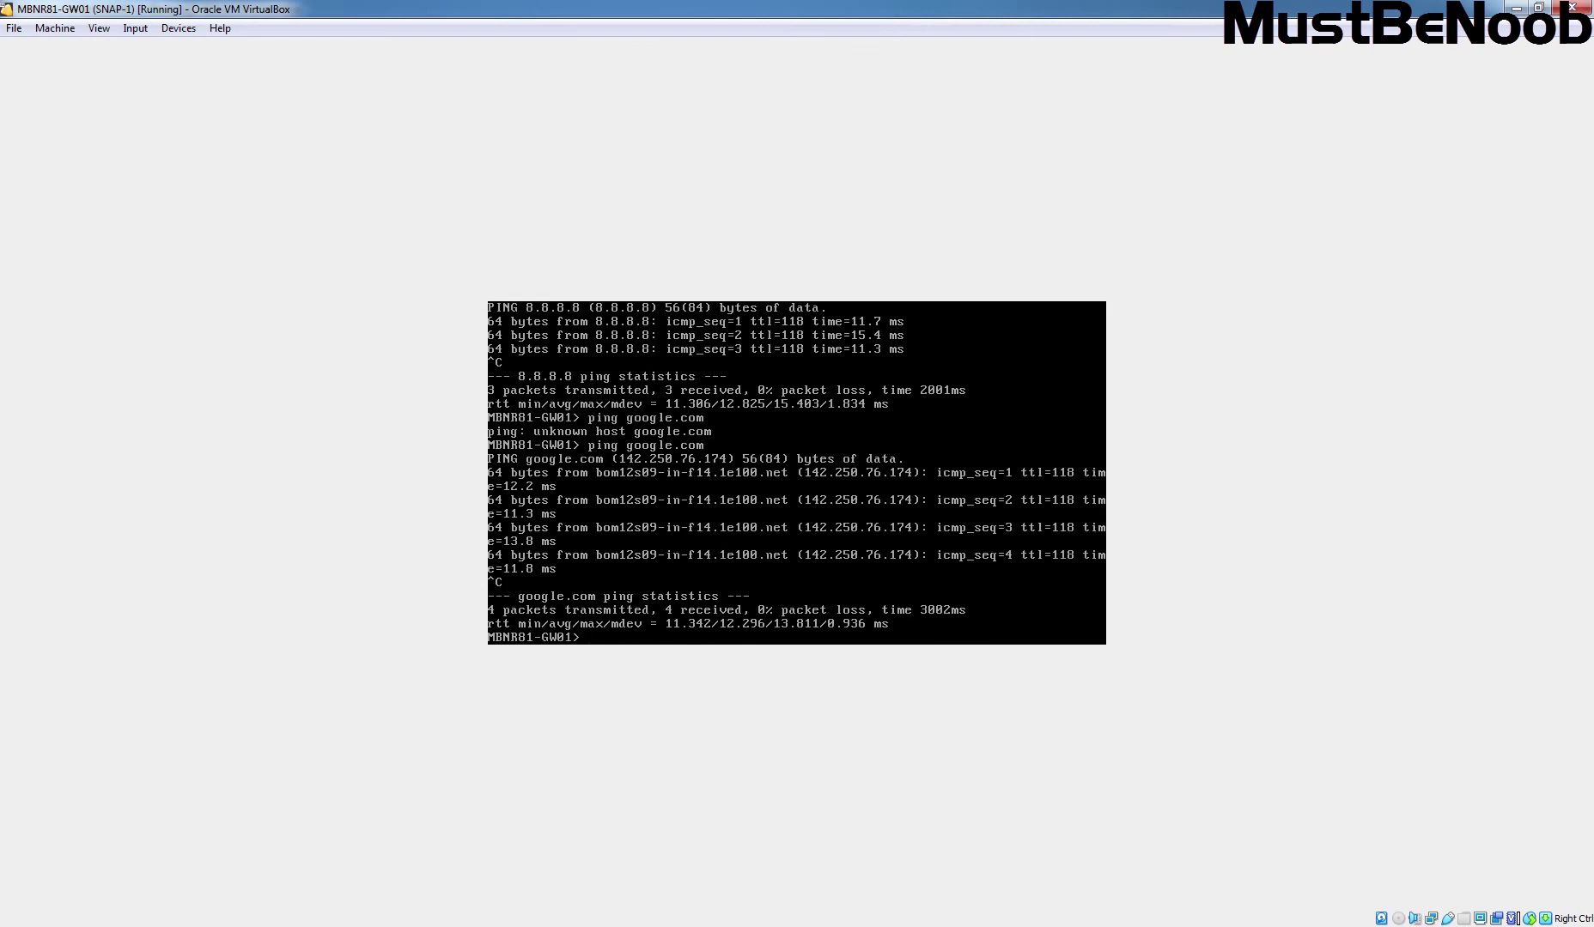